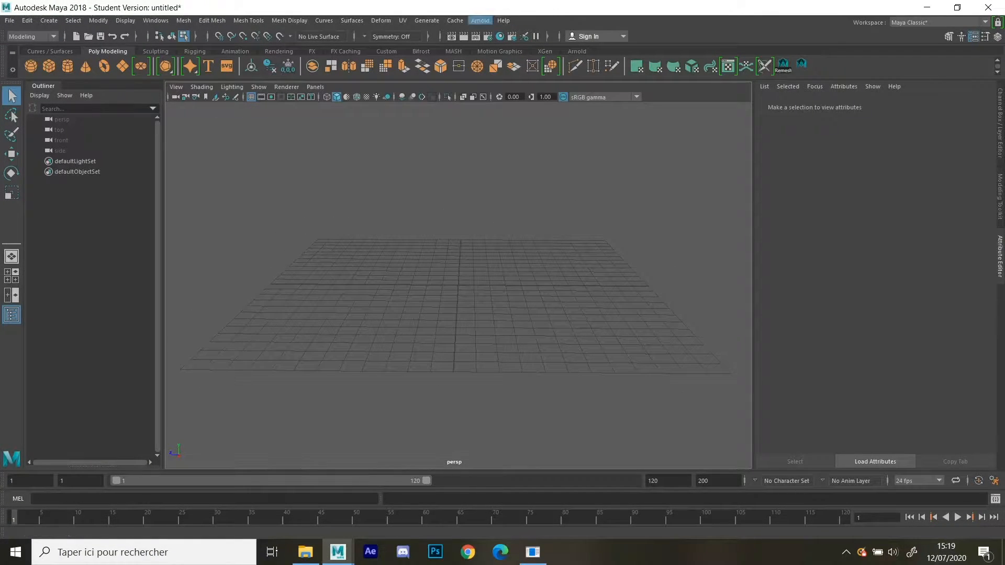
# Step: Open the Content Browser for picking a Paint Effects brush and locate the Paint Effects example brushes
pyautogui.click(480, 20)
pyautogui.moveTo(427, 20)
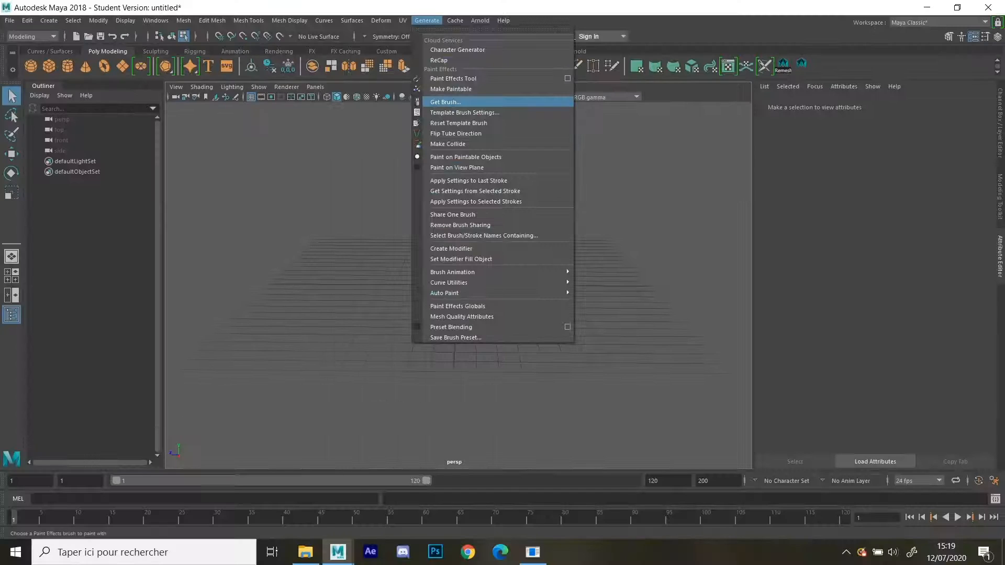
pyautogui.click(445, 101)
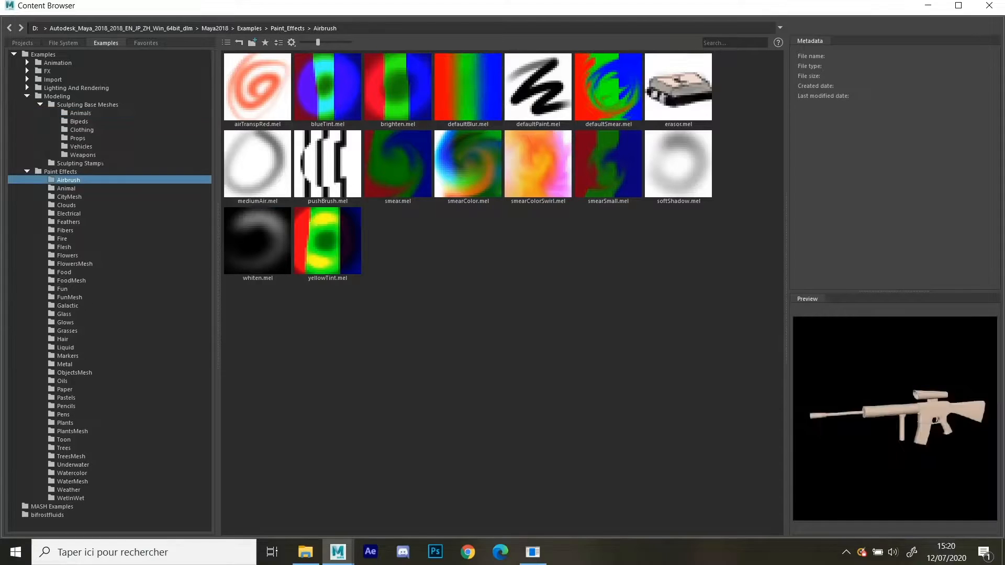
pyautogui.click(27, 172)
pyautogui.click(27, 172)
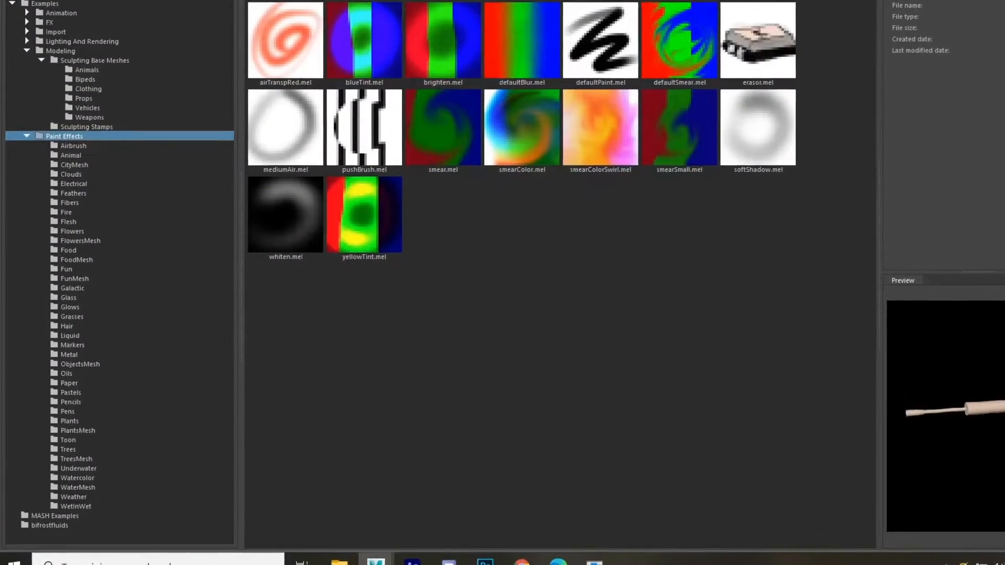
# Step: Look through the Paint Effects brush categories, including Airbrush, Animal, CityMesh, Feathers, Flowers, Trees and Grasses
pyautogui.click(73, 146)
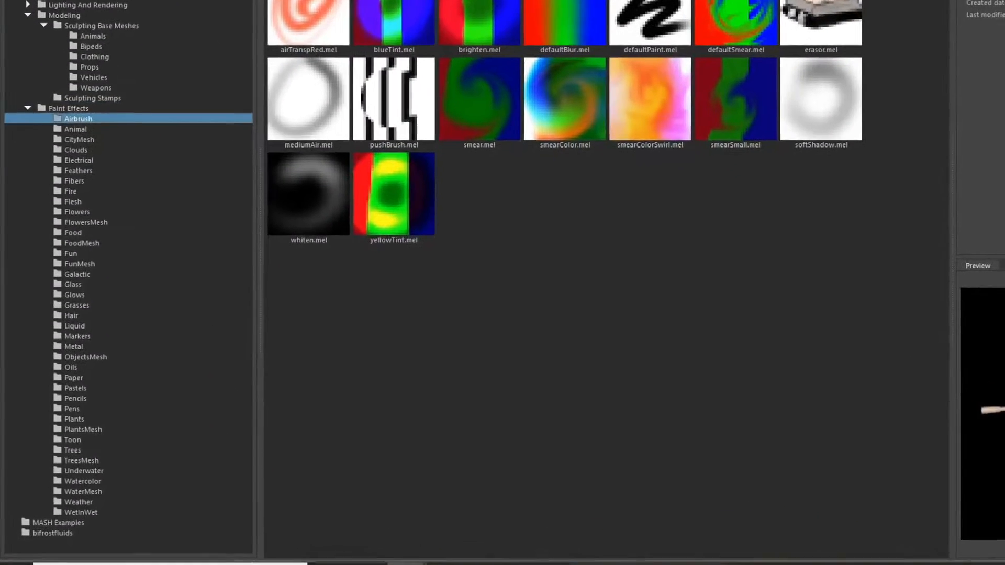
pyautogui.click(71, 155)
pyautogui.click(75, 165)
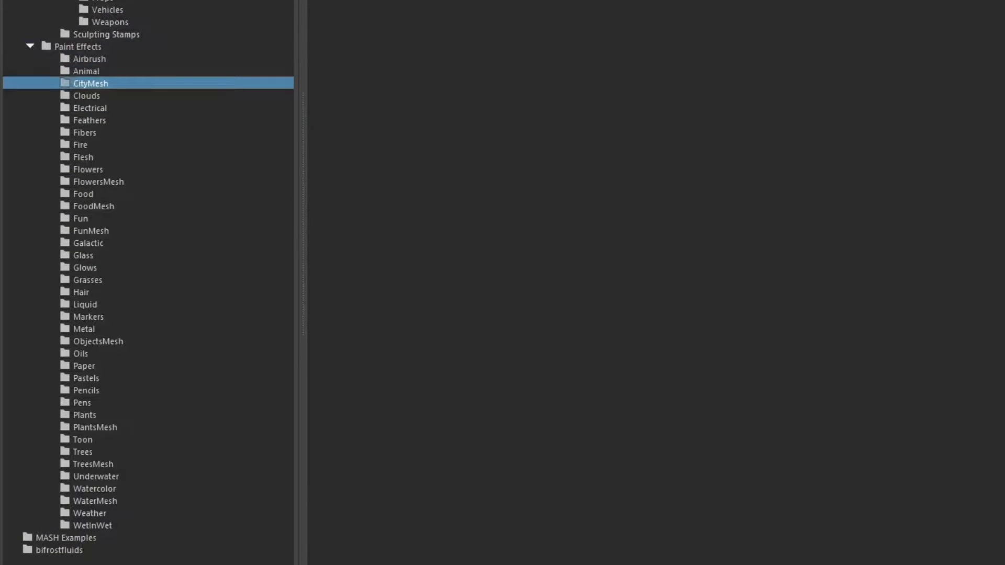
pyautogui.click(90, 108)
pyautogui.click(86, 95)
pyautogui.click(86, 71)
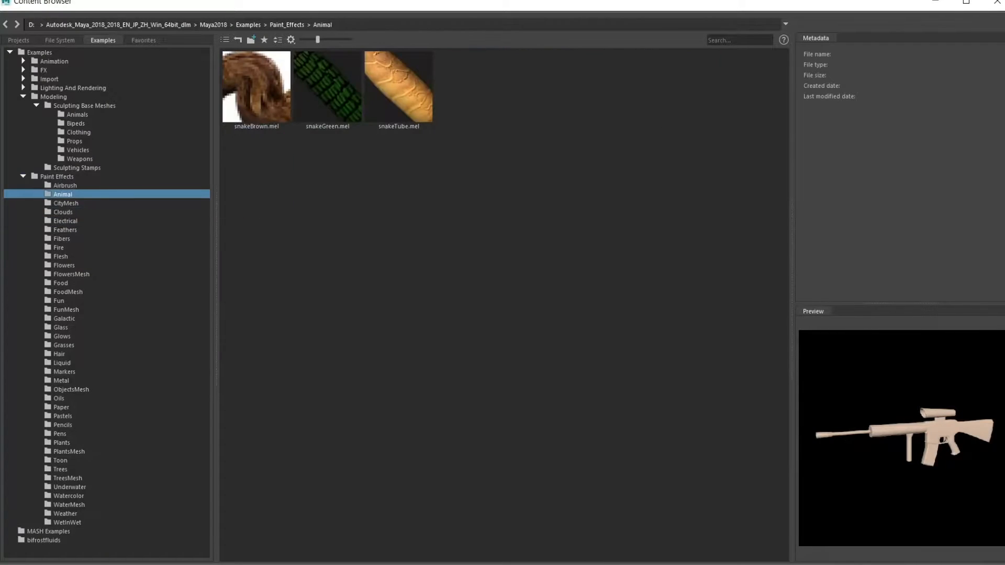
pyautogui.click(65, 221)
pyautogui.press('Down')
pyautogui.press('Down')
pyautogui.press('Down')
pyautogui.press('Down')
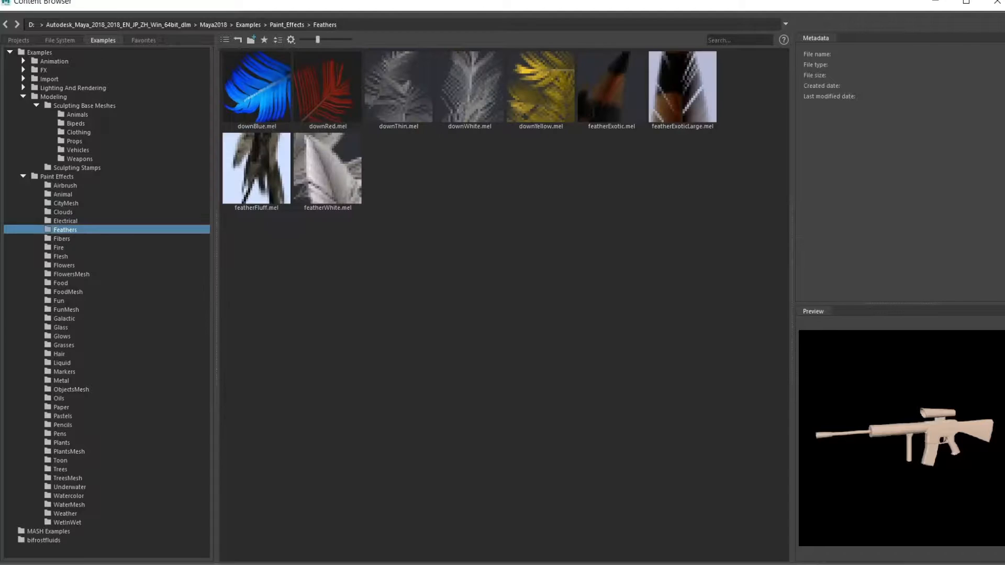
pyautogui.press('Down')
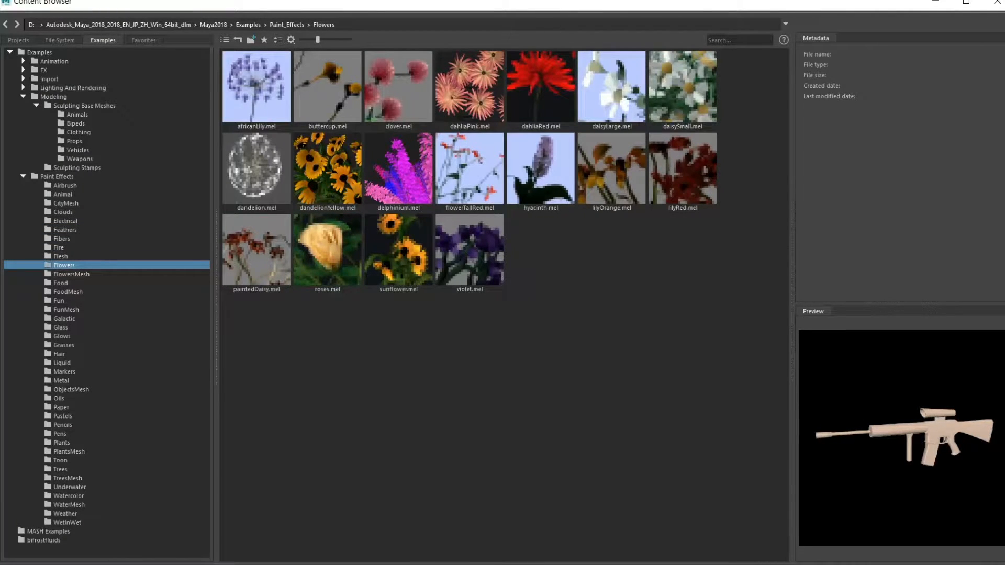
pyautogui.click(60, 470)
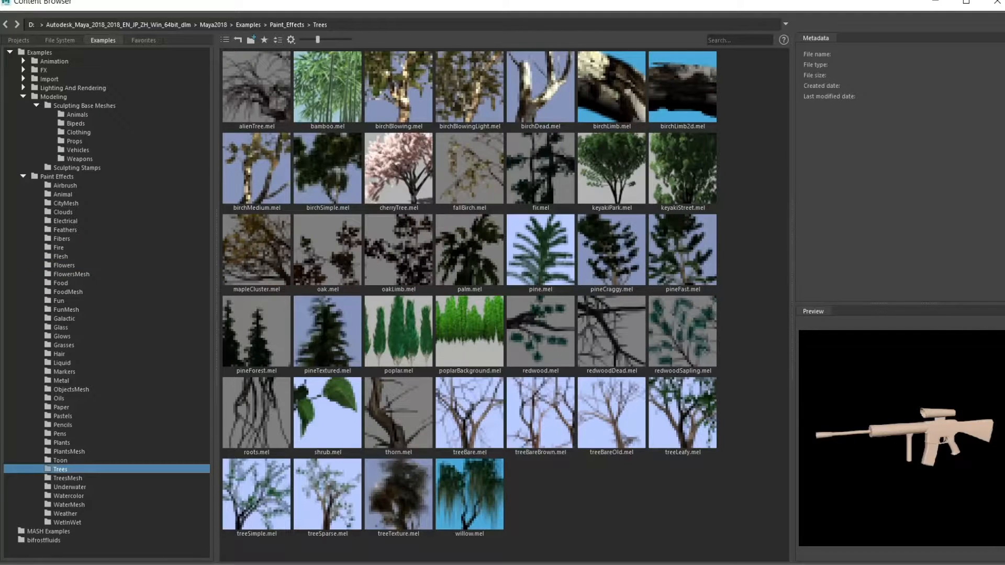
pyautogui.click(68, 479)
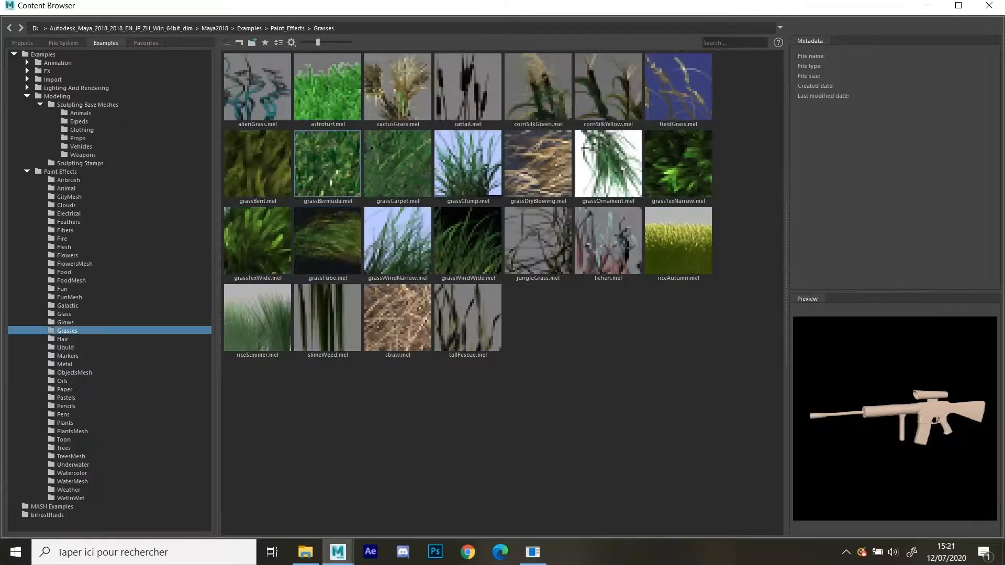
# Step: Load the grassWindWide brush from the Grasses category and enlarge it for painting in the perspective view
pyautogui.click(467, 240)
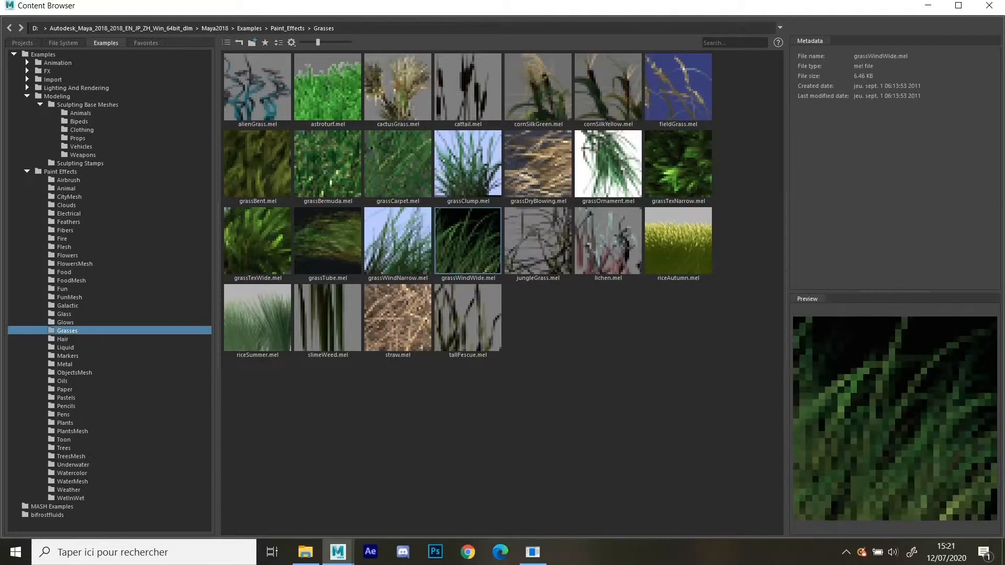
pyautogui.click(928, 5)
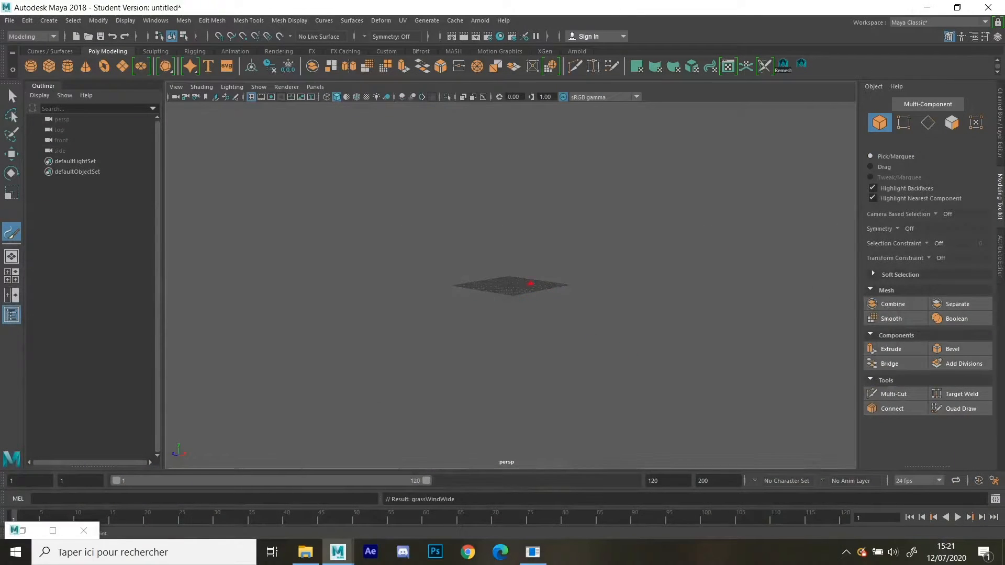
pyautogui.scroll(10, 530, 283)
pyautogui.scroll(-4, 538, 285)
pyautogui.keyDown('alt'); pyautogui.moveTo(538, 285); pyautogui.dragTo(460, 301); pyautogui.keyUp('alt')
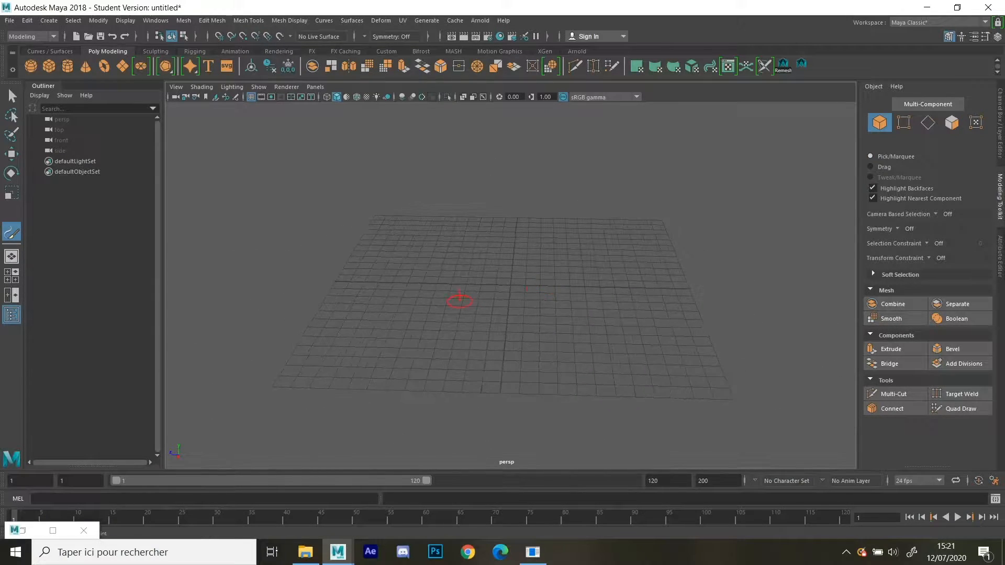
pyautogui.press('b')
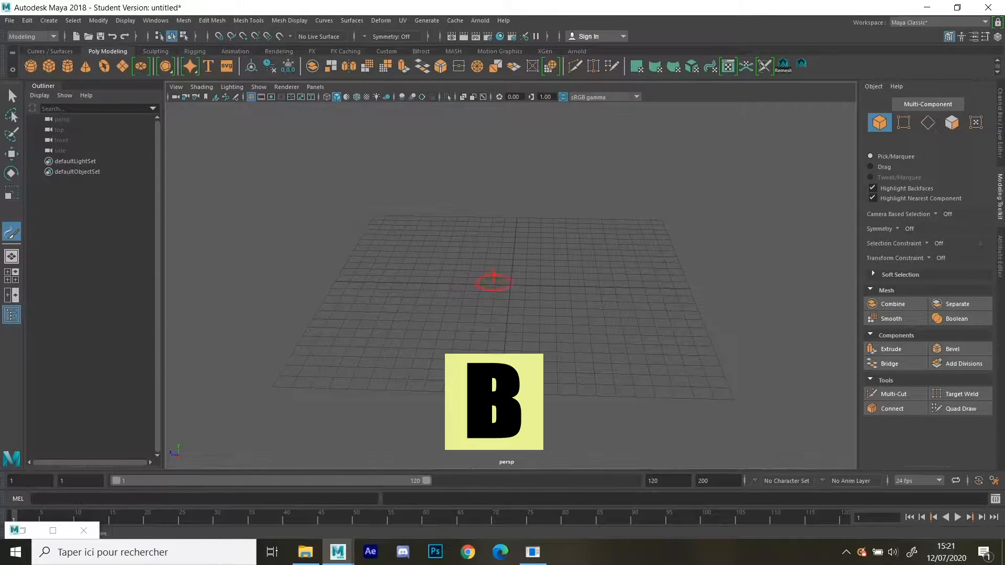
pyautogui.moveTo(493, 283)
pyautogui.mouseDown()
pyautogui.moveTo(455, 283)
pyautogui.moveTo(513, 297)
pyautogui.moveTo(516, 209)
pyautogui.moveTo(385, 182)
pyautogui.moveTo(571, 283)
pyautogui.mouseUp()
pyautogui.scroll(-6, 545, 272)
pyautogui.scroll(6, 550, 295)
pyautogui.scroll(-8, 551, 293)
pyautogui.moveTo(403, 320)
pyautogui.mouseDown()
pyautogui.moveTo(450, 319)
pyautogui.moveTo(578, 276)
pyautogui.mouseUp()
pyautogui.scroll(-6, 580, 274)
pyautogui.scroll(-3, 581, 278)
pyautogui.moveTo(399, 301)
pyautogui.mouseDown()
pyautogui.moveTo(401, 197)
pyautogui.moveTo(651, 331)
pyautogui.mouseUp()
pyautogui.hotkey('ctrl', 'z')
pyautogui.hotkey('ctrl', 'z')
pyautogui.hotkey('ctrl', 'z')
pyautogui.hotkey('ctrl', 'z')
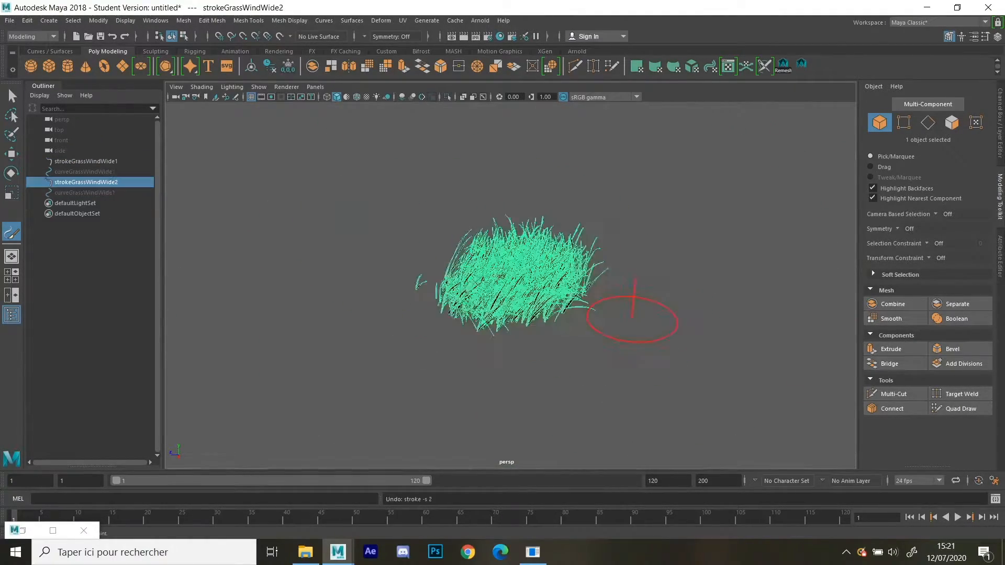
pyautogui.scroll(6, 602, 298)
pyautogui.scroll(3, 537, 301)
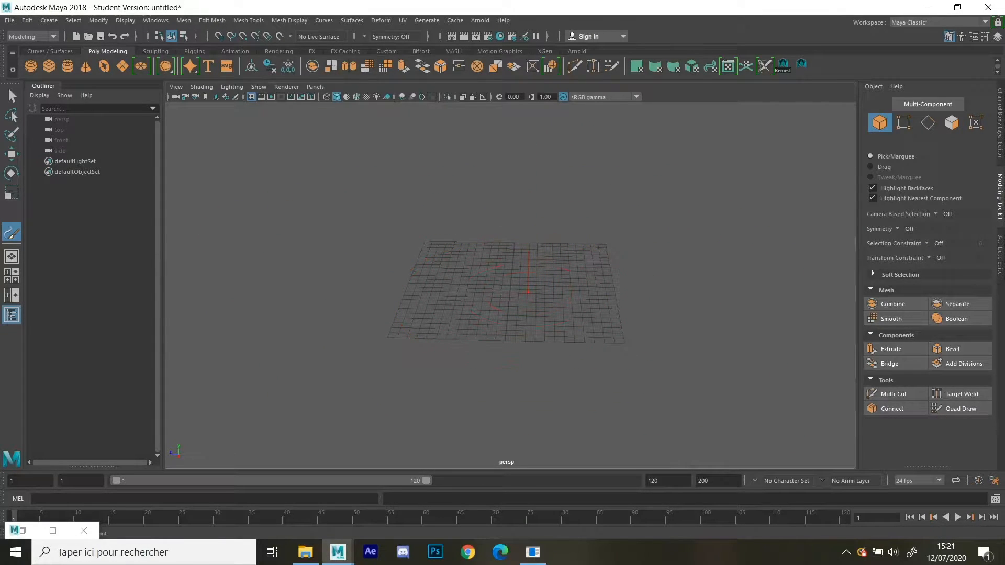
pyautogui.scroll(2, 528, 292)
pyautogui.moveTo(399, 286)
pyautogui.mouseDown()
pyautogui.moveTo(539, 301)
pyautogui.moveTo(561, 341)
pyautogui.mouseUp()
pyautogui.hotkey('ctrl', 'z')
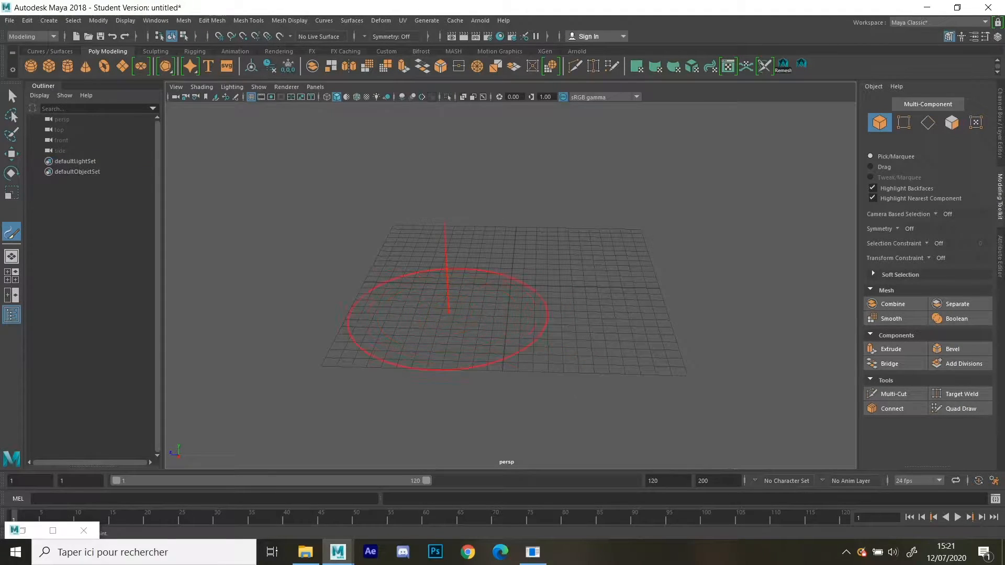
# Step: Paint a small dense patch of grass near the middle of the grid with the grassWindWide brush
pyautogui.moveTo(426, 331)
pyautogui.mouseDown()
pyautogui.moveTo(426, 343)
pyautogui.moveTo(413, 345)
pyautogui.mouseUp()
pyautogui.scroll(-6, 496, 356)
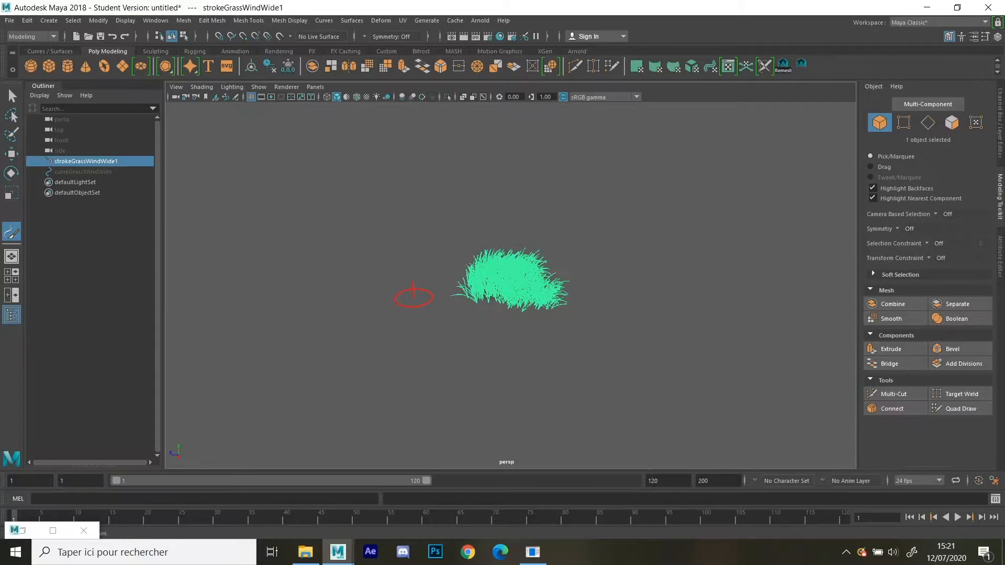
pyautogui.moveTo(420, 309)
pyautogui.keyDown('alt'); pyautogui.mouseDown()
pyautogui.moveTo(417, 266)
pyautogui.moveTo(419, 353)
pyautogui.moveTo(416, 304)
pyautogui.mouseUp(); pyautogui.keyUp('alt')
pyautogui.scroll(5, 419, 267)
pyautogui.scroll(5, 417, 266)
pyautogui.scroll(-6, 415, 304)
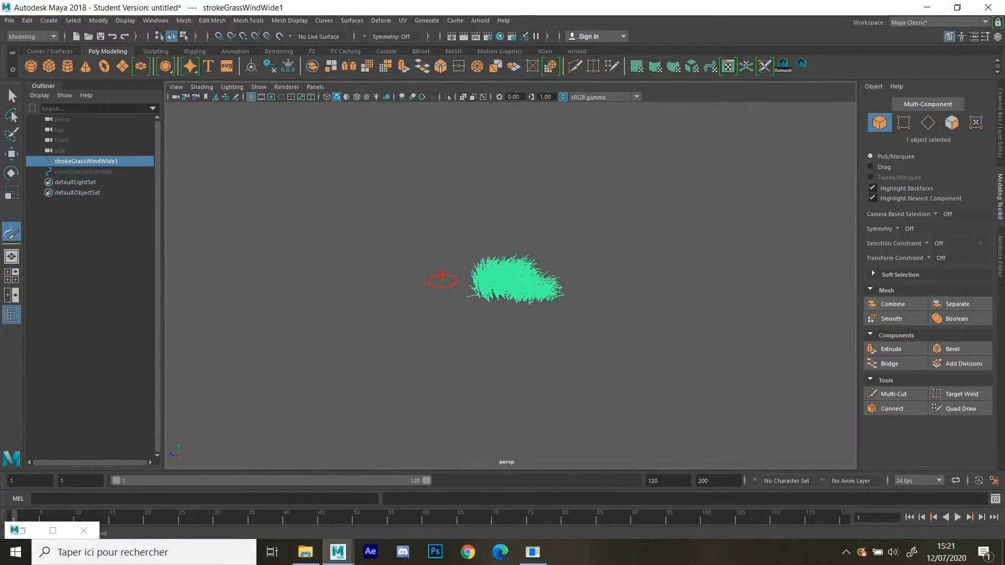
# Step: Paint a second, much longer grass stroke winding around the small patch to cover a wide area
pyautogui.moveTo(447, 271)
pyautogui.mouseDown()
pyautogui.moveTo(530, 322)
pyautogui.moveTo(626, 361)
pyautogui.mouseUp()
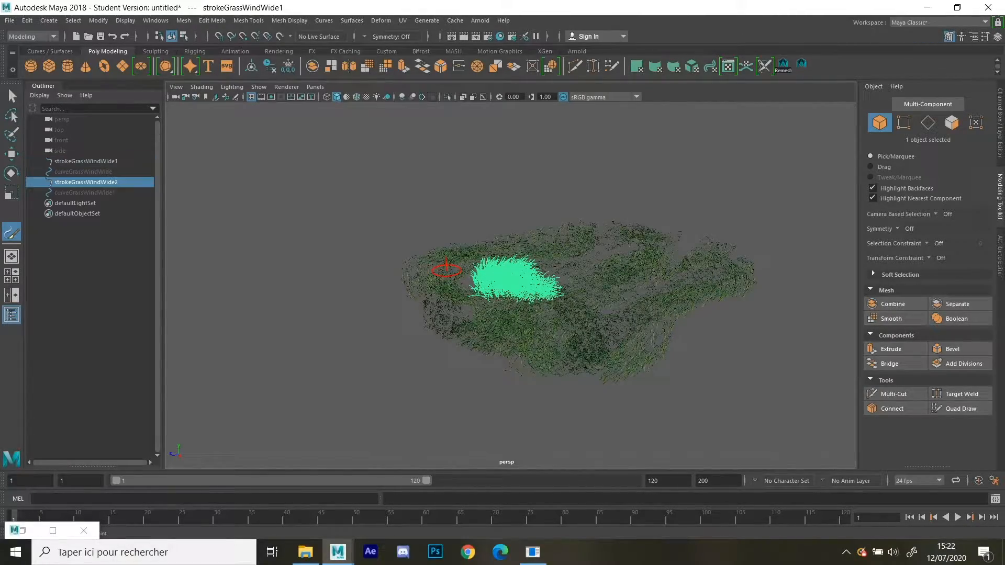
pyautogui.scroll(5, 693, 293)
pyautogui.keyDown('alt'); pyautogui.moveTo(694, 294); pyautogui.dragTo(618, 281); pyautogui.keyUp('alt')
pyautogui.scroll(-5, 628, 268)
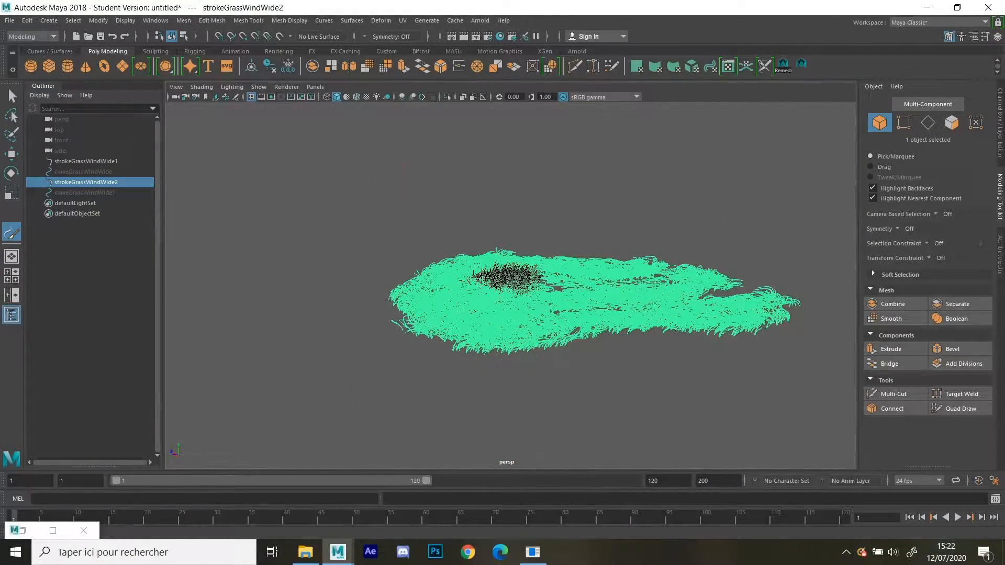
# Step: Create a polygon cube and scale it into a wide flat ground under the grass, about 374 along X
pyautogui.click(49, 65)
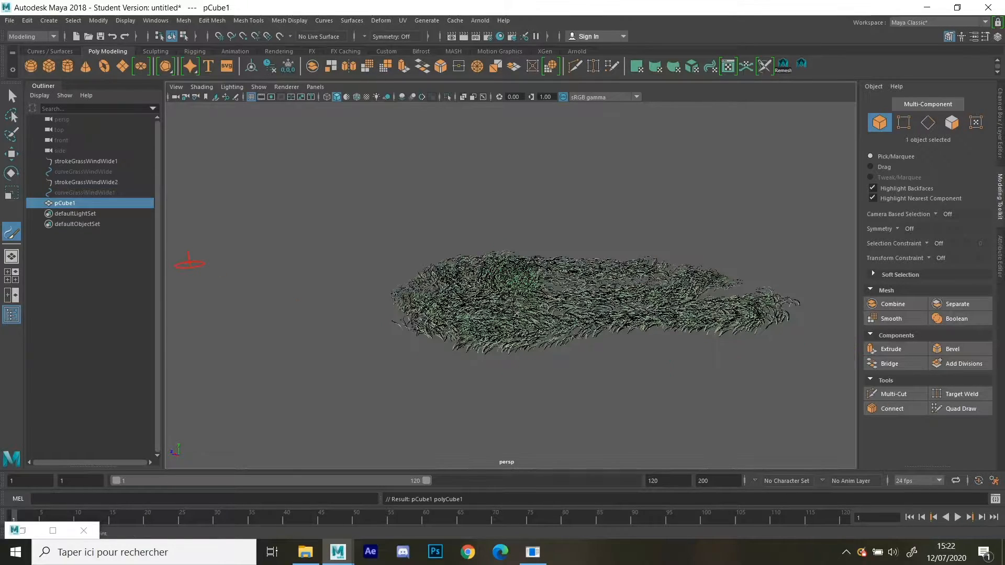
pyautogui.press('q')
pyautogui.moveTo(190, 265)
pyautogui.keyDown('alt'); pyautogui.mouseDown()
pyautogui.moveTo(192, 220)
pyautogui.moveTo(193, 254)
pyautogui.mouseUp(); pyautogui.keyUp('alt')
pyautogui.press('r')
pyautogui.press('f')
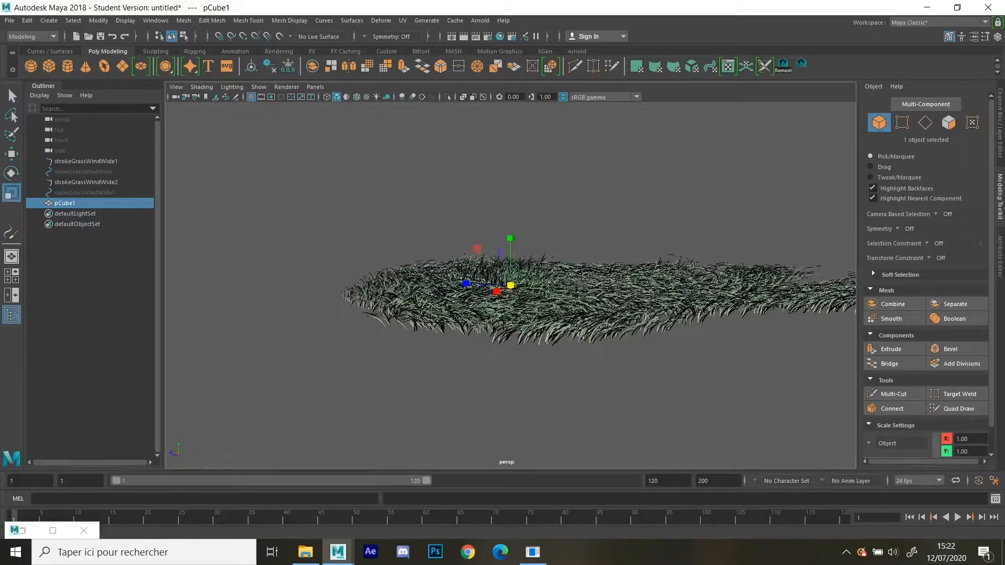
pyautogui.moveTo(469, 303); pyautogui.dragTo(649, 302)
pyautogui.moveTo(469, 303); pyautogui.dragTo(391, 309)
pyautogui.scroll(3, 387, 336)
pyautogui.scroll(-8, 387, 336)
pyautogui.scroll(5, 392, 309)
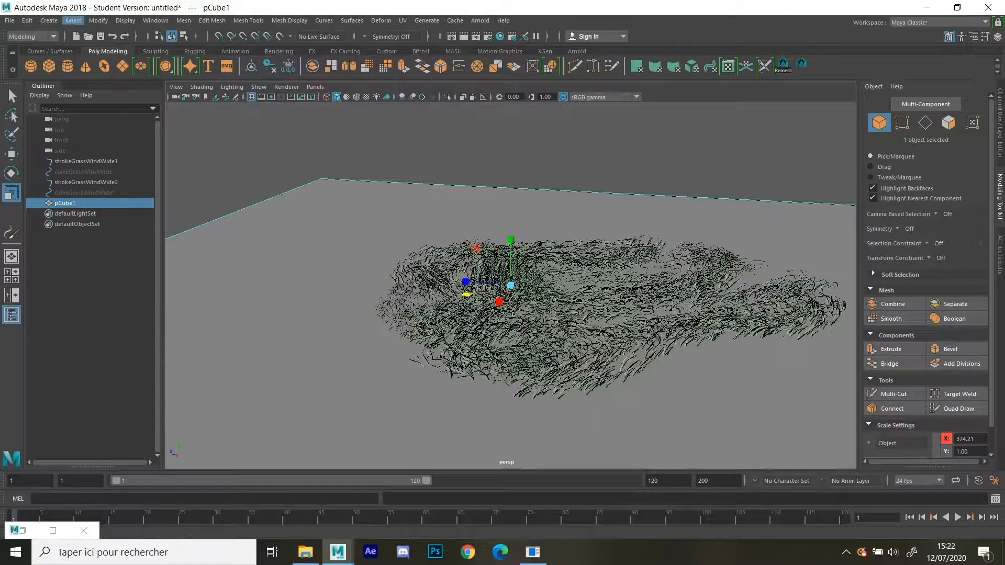
# Step: Add a directional light, enlarge it to a scale of about 16.82 and set its intensity to about 5.663
pyautogui.click(48, 20)
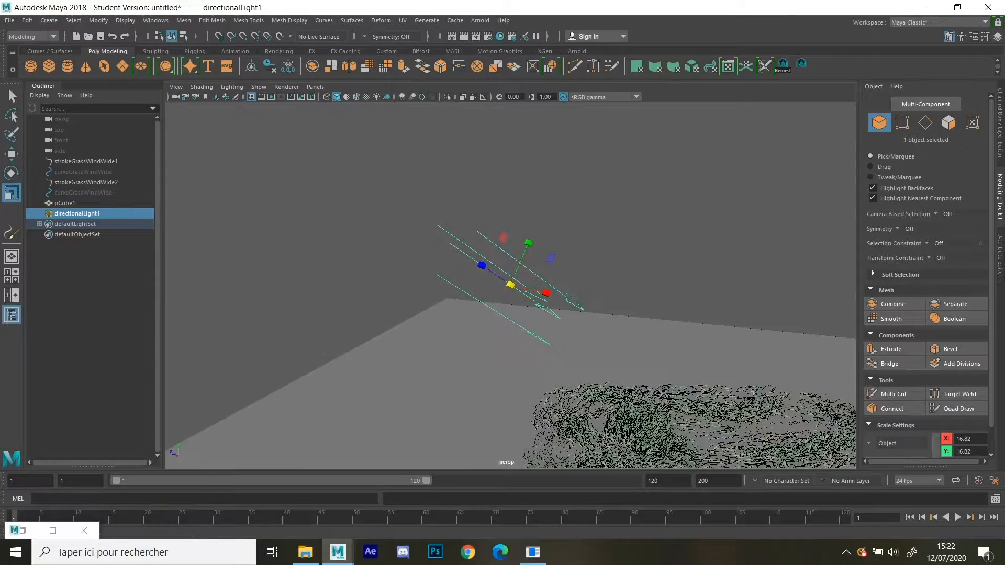
pyautogui.hotkey('ctrl', 'a')
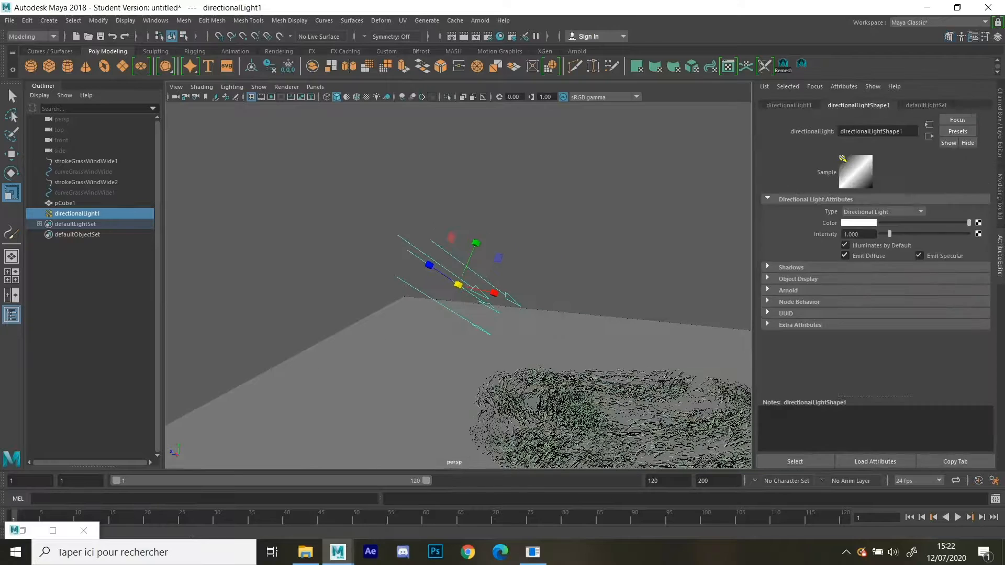
pyautogui.moveTo(928, 234); pyautogui.dragTo(931, 234)
pyautogui.scroll(-6, 458, 286)
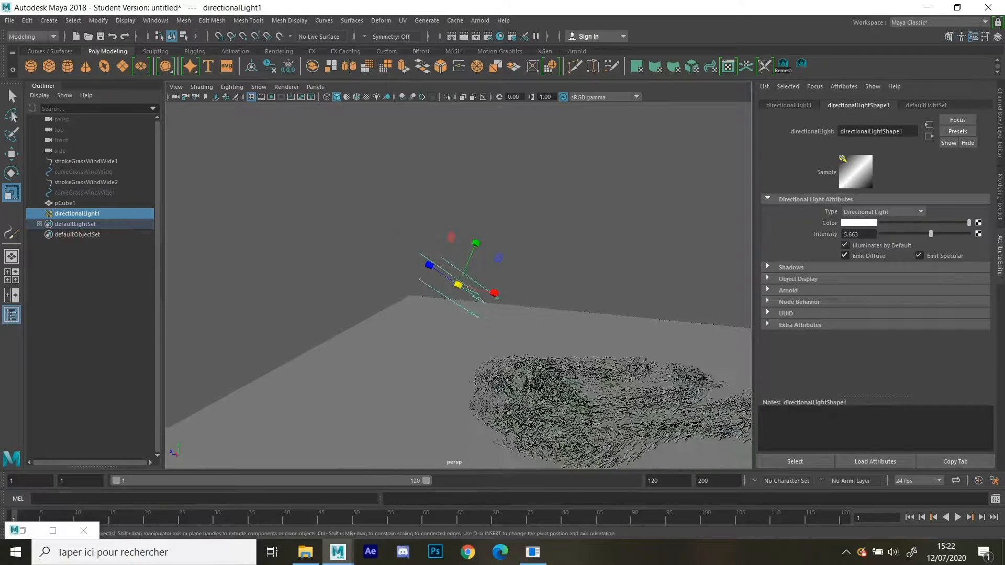
# Step: Select the large grass stroke and examine its blades and coverage on the ground from several angles
pyautogui.click(524, 366)
pyautogui.scroll(3, 523, 366)
pyautogui.keyDown('alt'); pyautogui.moveTo(524, 367); pyautogui.dragTo(387, 262, button='middle'); pyautogui.keyUp('alt')
pyautogui.keyDown('alt'); pyautogui.moveTo(388, 262); pyautogui.dragTo(424, 254); pyautogui.keyUp('alt')
pyautogui.scroll(5, 393, 320)
pyautogui.scroll(3, 409, 267)
pyautogui.scroll(-6, 458, 285)
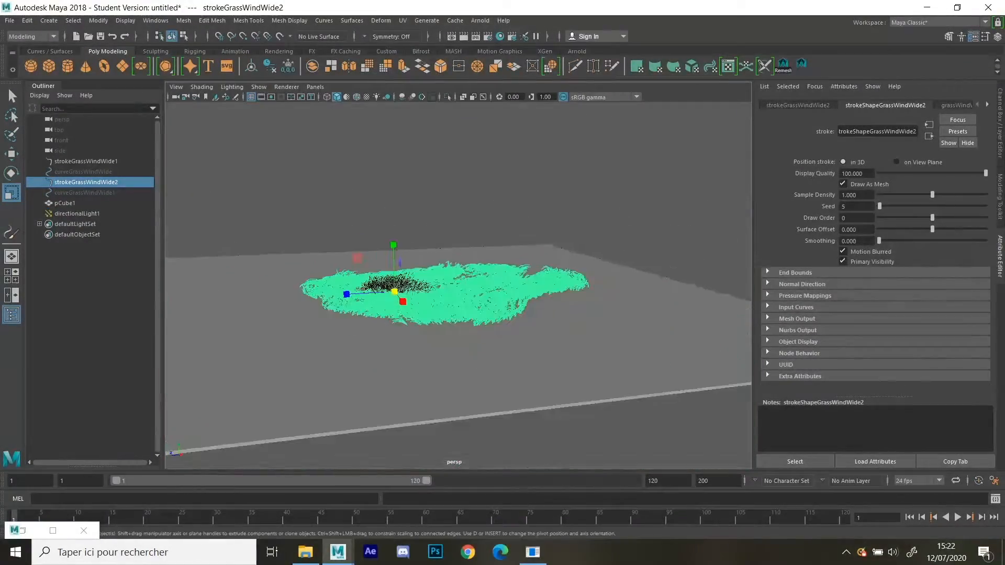
pyautogui.scroll(3, 458, 285)
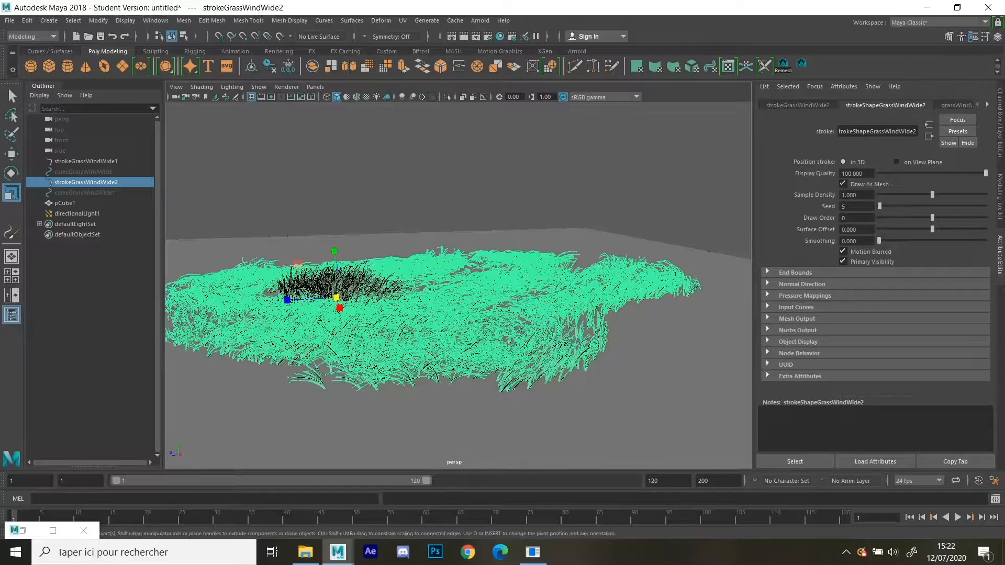
pyautogui.scroll(-4, 458, 285)
pyautogui.scroll(3, 458, 286)
pyautogui.keyDown('alt'); pyautogui.moveTo(459, 286); pyautogui.dragTo(429, 301); pyautogui.keyUp('alt')
pyautogui.scroll(2, 458, 285)
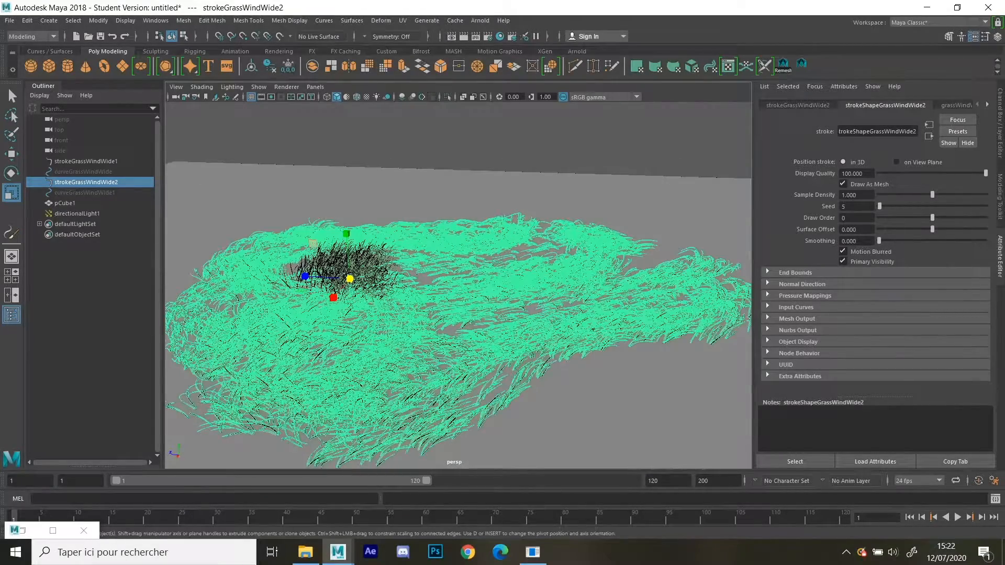
# Step: Select both grass strokes and convert them from Paint Effects to polygons
pyautogui.keyDown('shift'); pyautogui.click(369, 266); pyautogui.keyUp('shift')
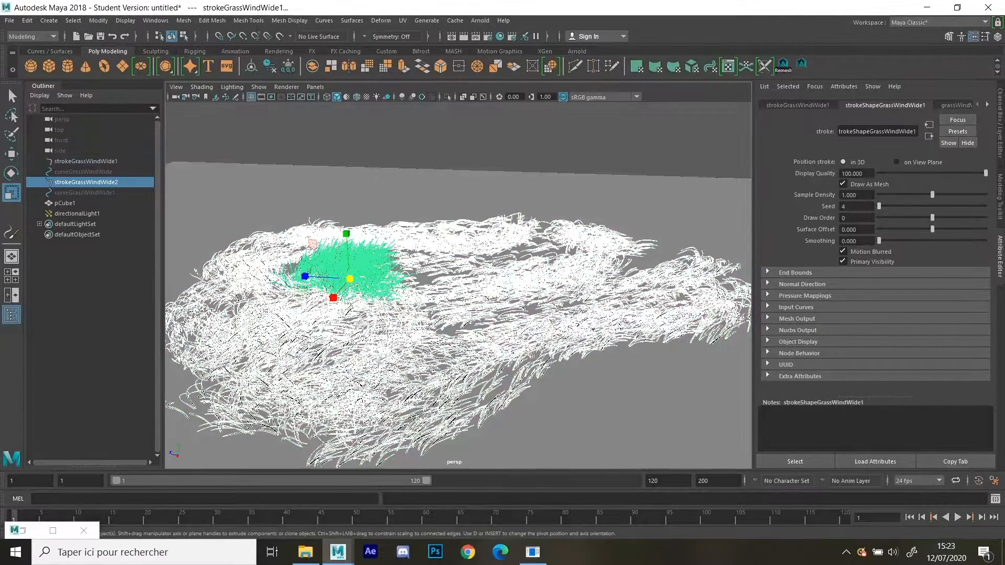
pyautogui.click(450, 314)
pyautogui.keyDown('ctrl'); pyautogui.click(86, 161); pyautogui.keyUp('ctrl')
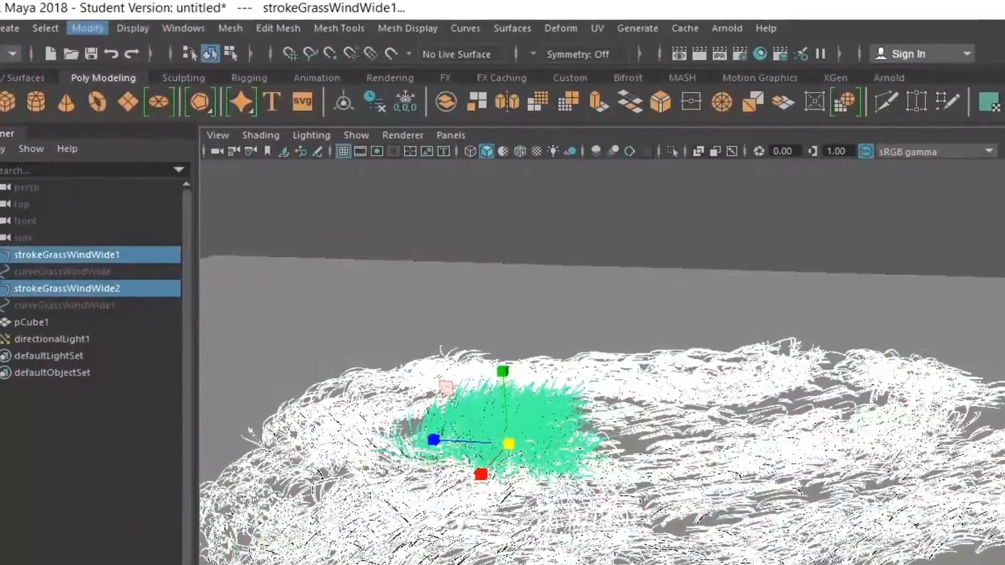
pyautogui.click(100, 25)
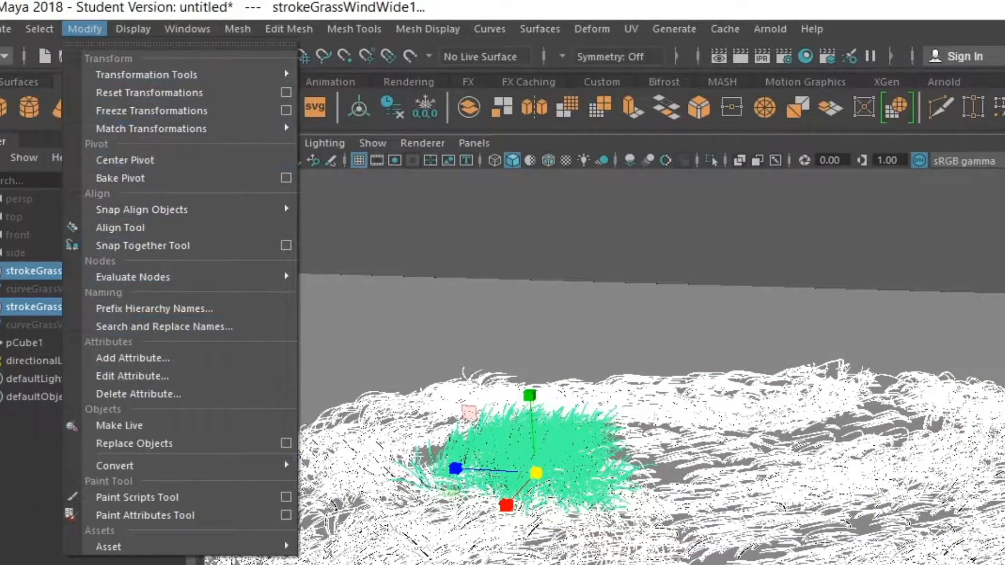
pyautogui.moveTo(115, 465)
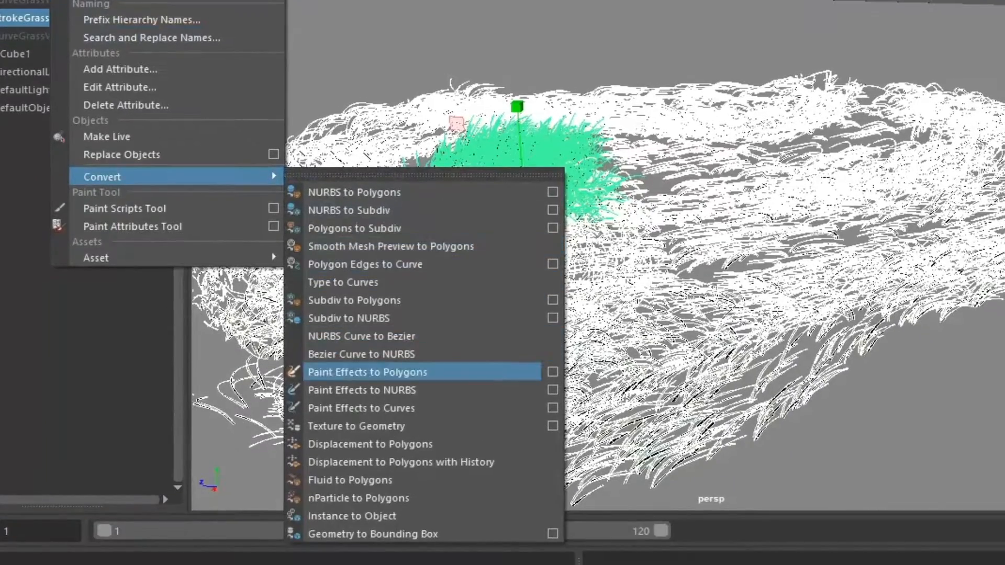
pyautogui.click(368, 372)
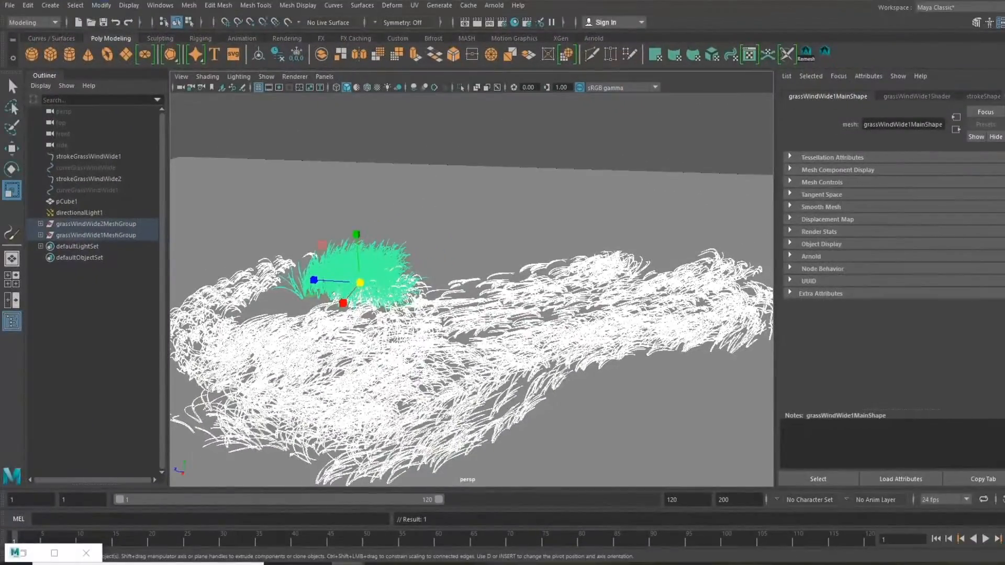
# Step: Clear the selection and examine the converted grass blades on the ground from close, far and low viewpoints
pyautogui.moveTo(455, 319)
pyautogui.keyDown('alt'); pyautogui.mouseDown()
pyautogui.moveTo(492, 288)
pyautogui.moveTo(503, 314)
pyautogui.moveTo(471, 278)
pyautogui.moveTo(481, 356)
pyautogui.moveTo(471, 251)
pyautogui.moveTo(471, 325)
pyautogui.mouseUp(); pyautogui.keyUp('alt')
pyautogui.click(487, 168)
pyautogui.scroll(5, 471, 291)
pyautogui.scroll(-6, 471, 291)
pyautogui.scroll(5, 472, 290)
pyautogui.scroll(-8, 471, 291)
pyautogui.keyDown('alt'); pyautogui.moveTo(471, 283); pyautogui.dragTo(471, 309); pyautogui.keyUp('alt')
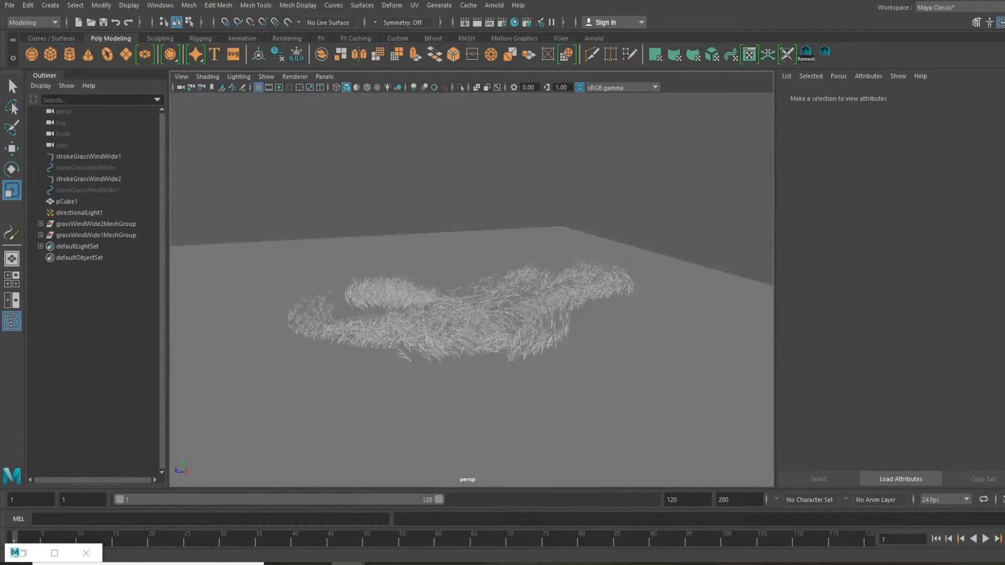
pyautogui.scroll(4, 472, 291)
pyautogui.scroll(4, 471, 290)
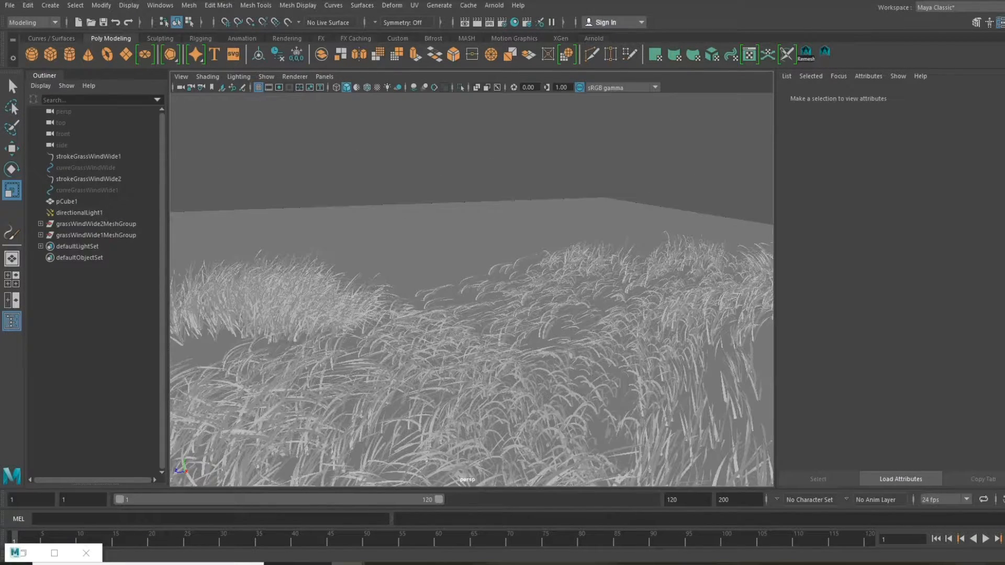
pyautogui.scroll(-5, 471, 290)
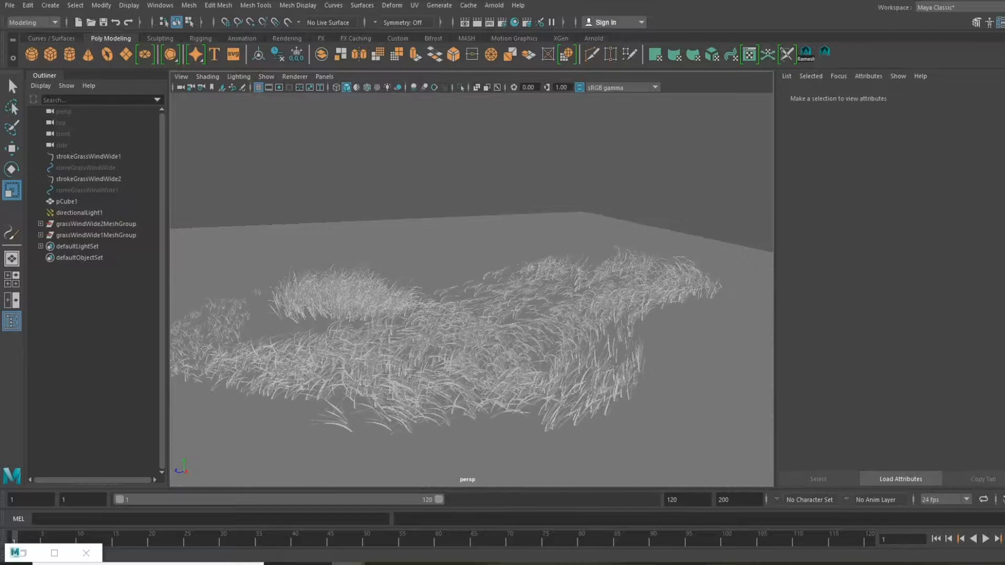
pyautogui.keyDown('alt'); pyautogui.moveTo(471, 293); pyautogui.dragTo(471, 272); pyautogui.keyUp('alt')
pyautogui.scroll(5, 471, 291)
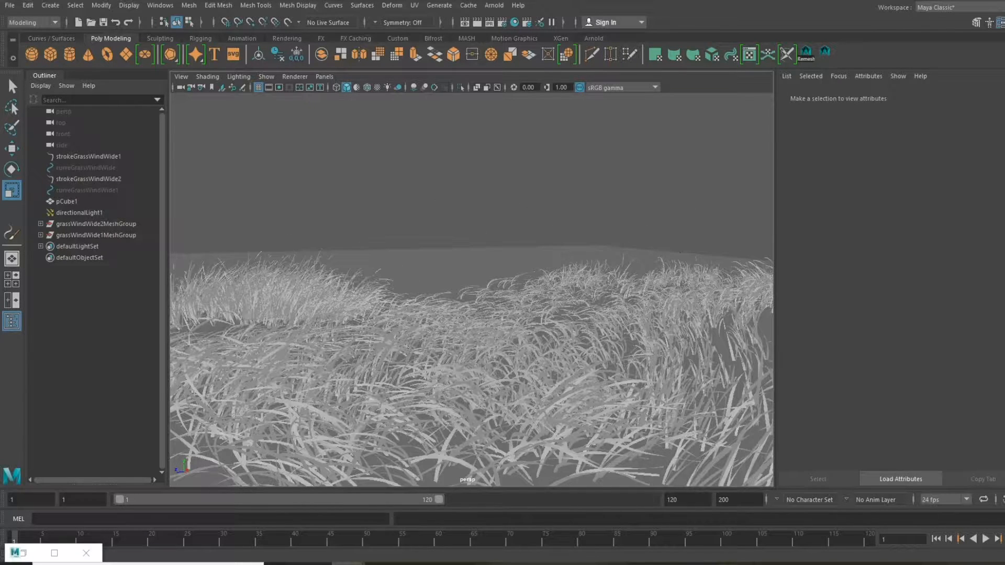
# Step: Render the grass and ground with Arnold, and view the whole grass patch on the ground from above
pyautogui.click(494, 6)
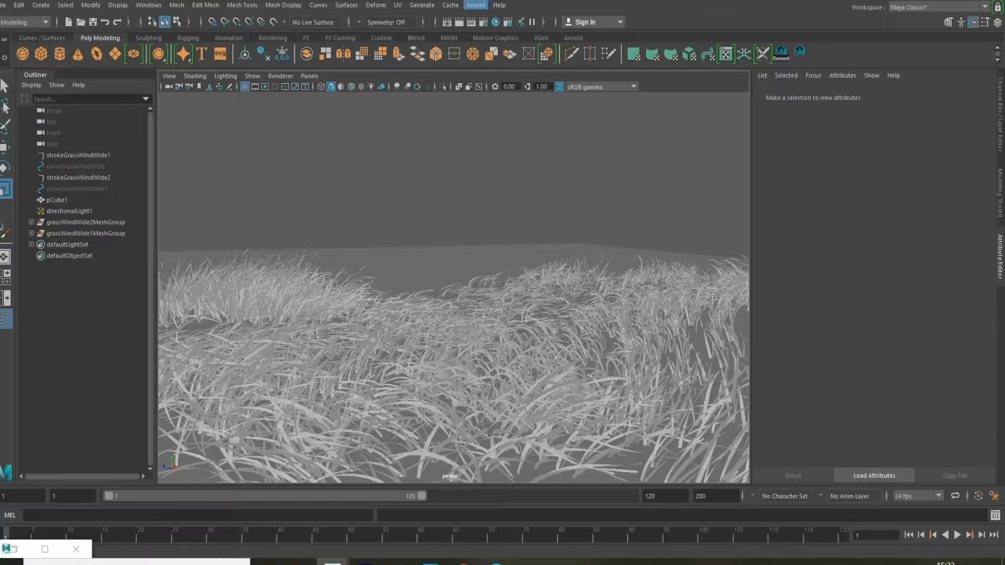
pyautogui.click(487, 25)
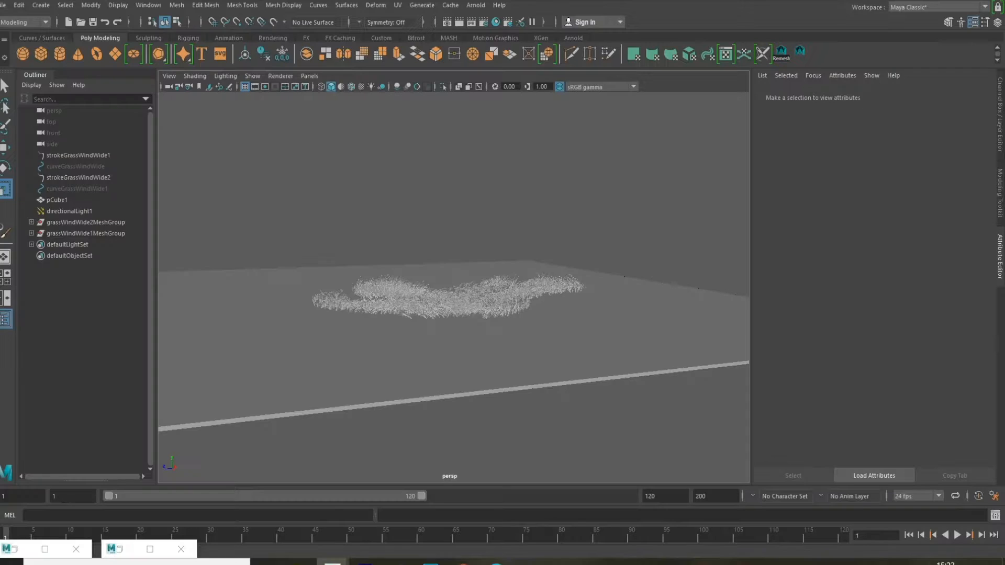
pyautogui.keyDown('alt'); pyautogui.moveTo(450, 236); pyautogui.dragTo(469, 288); pyautogui.keyUp('alt')
pyautogui.scroll(10, 454, 288)
pyautogui.scroll(-2, 454, 288)
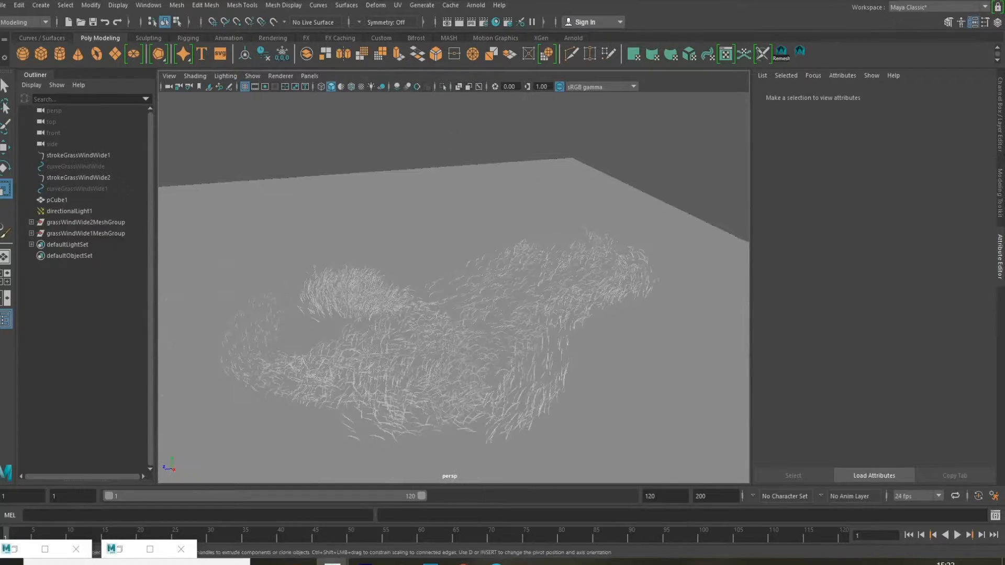
# Step: Select the large grass mesh group, then switch to the floating-island cabin scene and examine the whole island
pyautogui.click(86, 223)
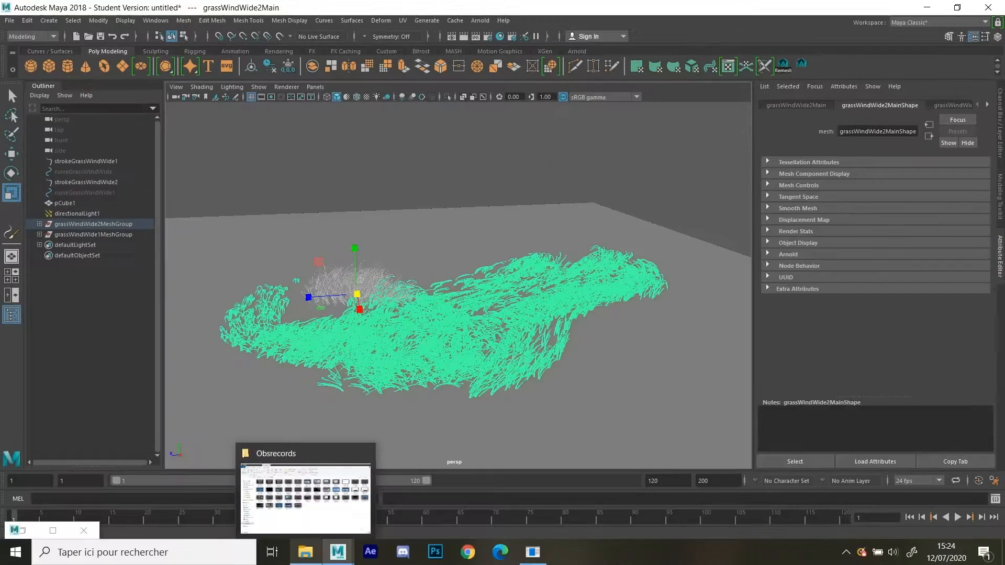
pyautogui.click(306, 552)
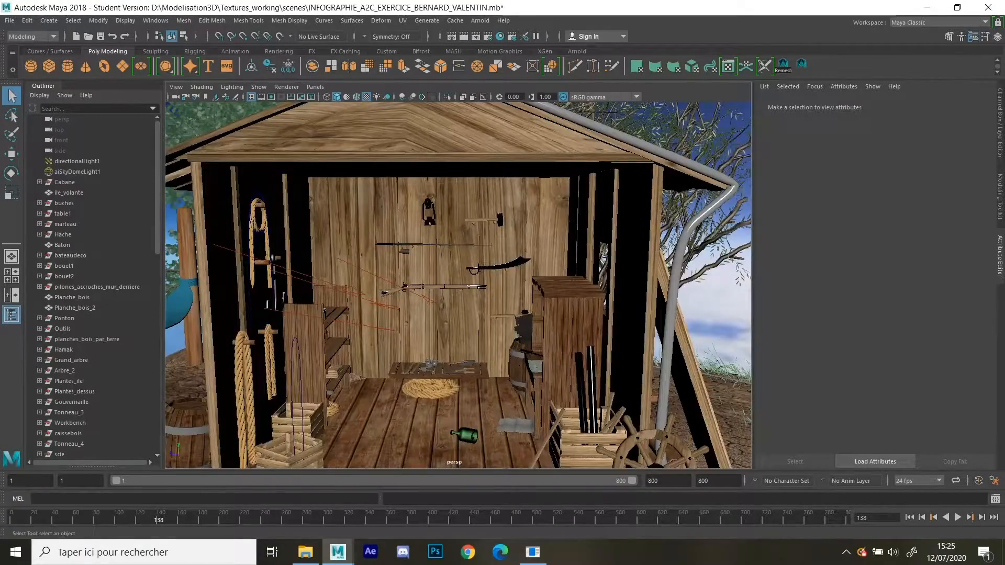
pyautogui.scroll(-4, 458, 285)
pyautogui.keyDown('alt'); pyautogui.moveTo(458, 236); pyautogui.dragTo(450, 261); pyautogui.keyUp('alt')
pyautogui.scroll(-6, 458, 285)
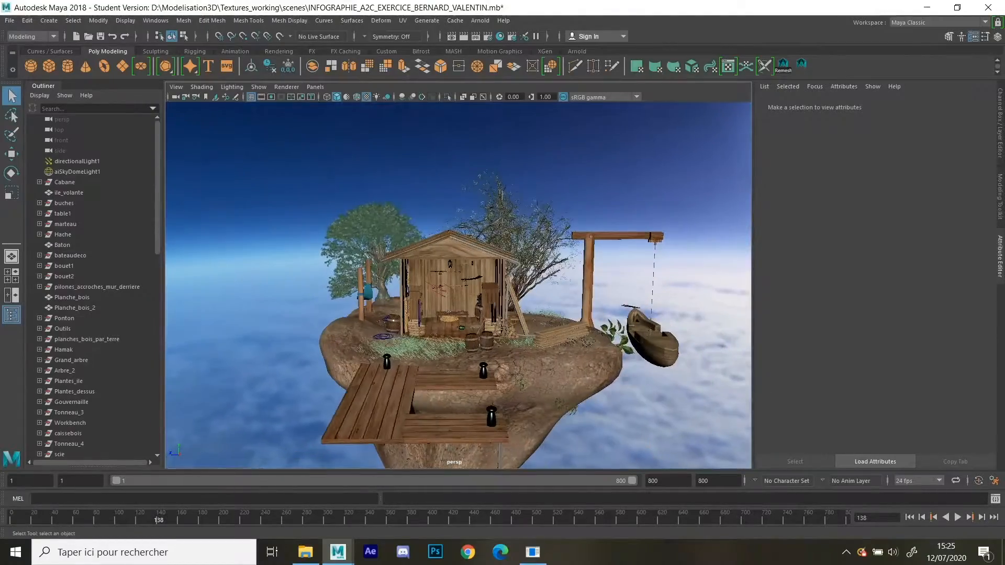
pyautogui.scroll(6, 458, 286)
pyautogui.keyDown('alt'); pyautogui.moveTo(573, 377); pyautogui.dragTo(587, 402); pyautogui.keyUp('alt')
pyautogui.scroll(-5, 545, 379)
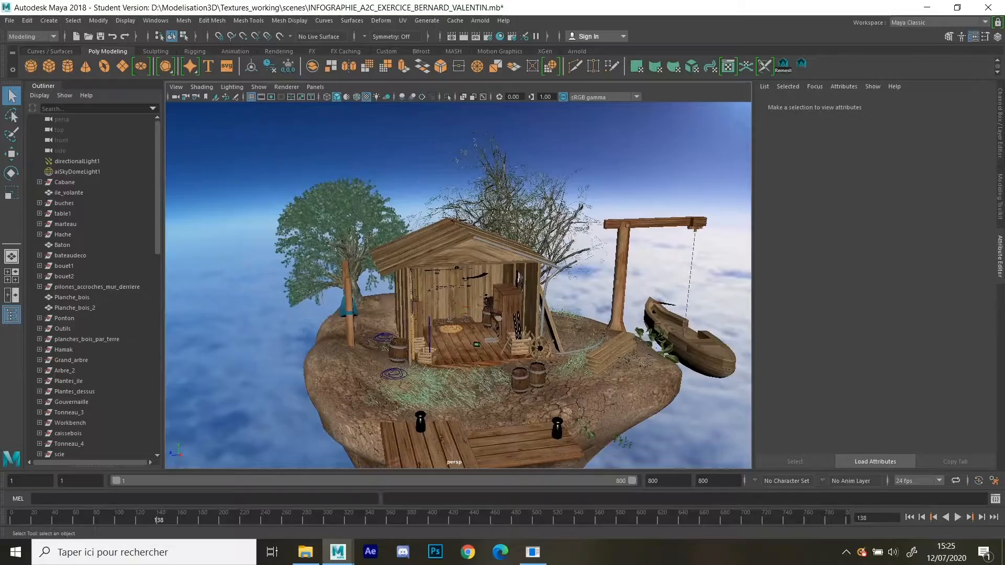
# Step: Select and frame the grass carpet in front of the cabin and examine how it covers the island's ground
pyautogui.click(438, 390)
pyautogui.press('f')
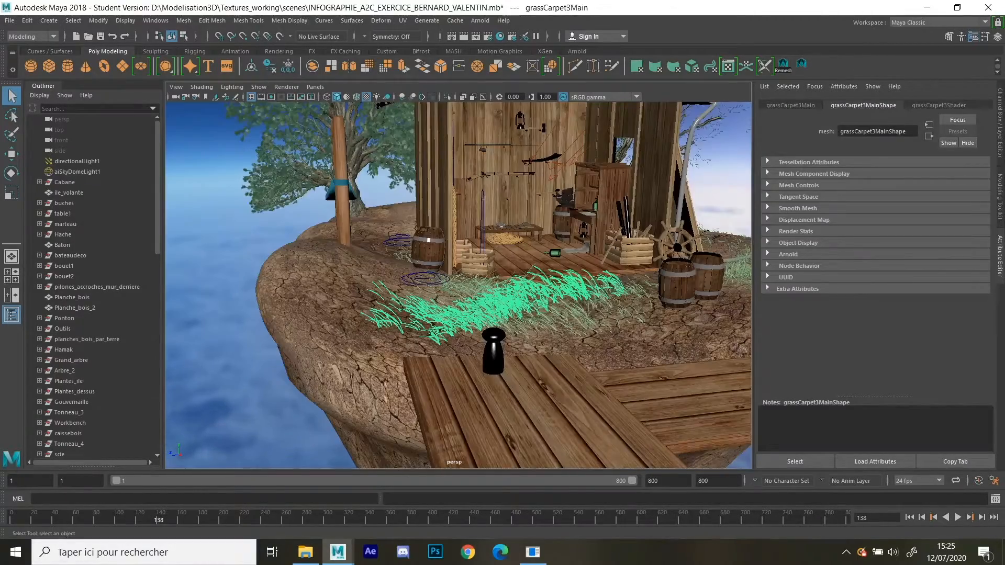
pyautogui.scroll(5, 459, 286)
pyautogui.scroll(-8, 458, 286)
pyautogui.click(534, 340)
pyautogui.keyDown('alt'); pyautogui.moveTo(534, 341); pyautogui.dragTo(384, 347); pyautogui.keyUp('alt')
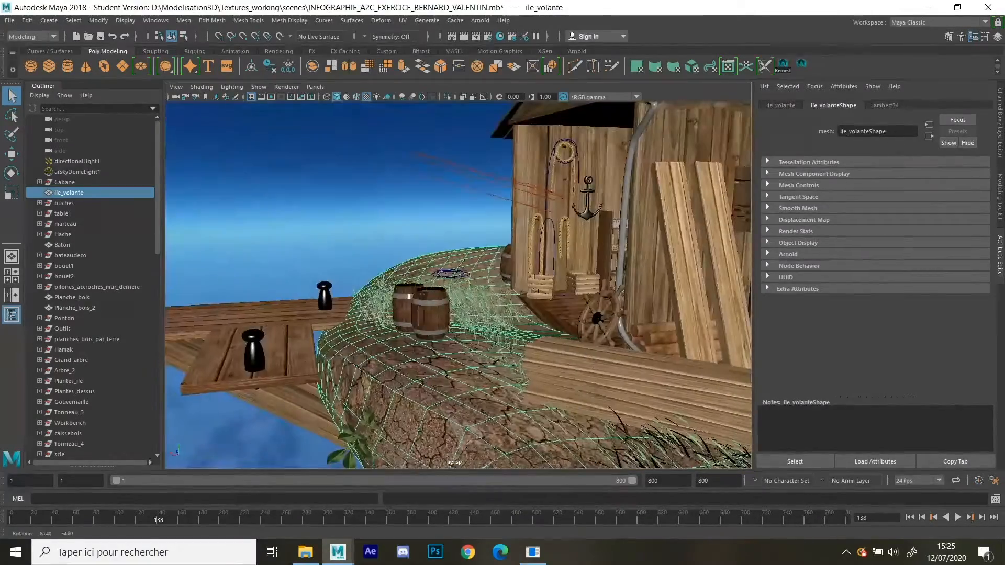
# Step: Examine the vegetation around the island and select the leaves of the large oak tree beside the cabin
pyautogui.click(367, 225)
pyautogui.keyDown('alt'); pyautogui.moveTo(366, 225); pyautogui.dragTo(151, 254); pyautogui.keyUp('alt')
pyautogui.scroll(-4, 495, 264)
pyautogui.click(495, 312)
pyautogui.scroll(8, 494, 311)
pyautogui.scroll(-8, 495, 311)
pyautogui.scroll(-8, 451, 291)
pyautogui.click(507, 246)
pyautogui.click(661, 212)
pyautogui.keyDown('alt'); pyautogui.moveTo(661, 212); pyautogui.dragTo(589, 211); pyautogui.keyUp('alt')
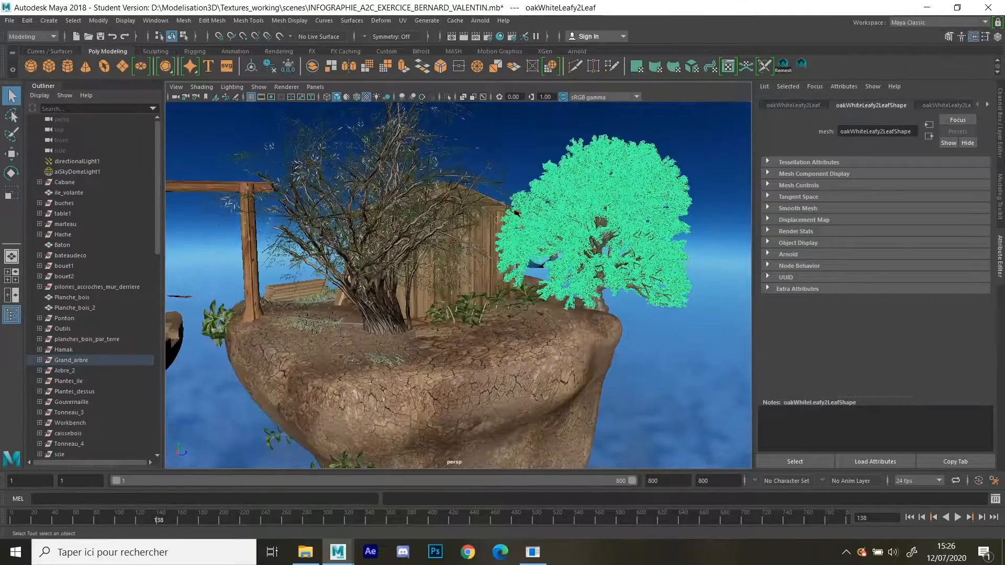
# Step: Examine the rubber plants growing behind the cabin and pull back to the whole island
pyautogui.scroll(6, 589, 211)
pyautogui.press('Down')
pyautogui.press('Down')
pyautogui.press('Down')
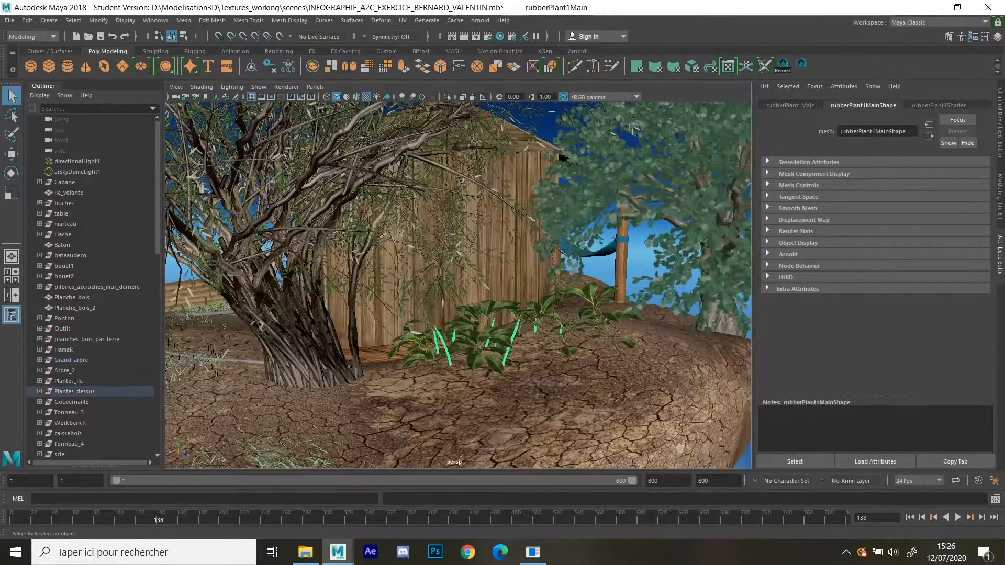
pyautogui.press('Right')
pyautogui.press('Left')
pyautogui.scroll(-10, 564, 157)
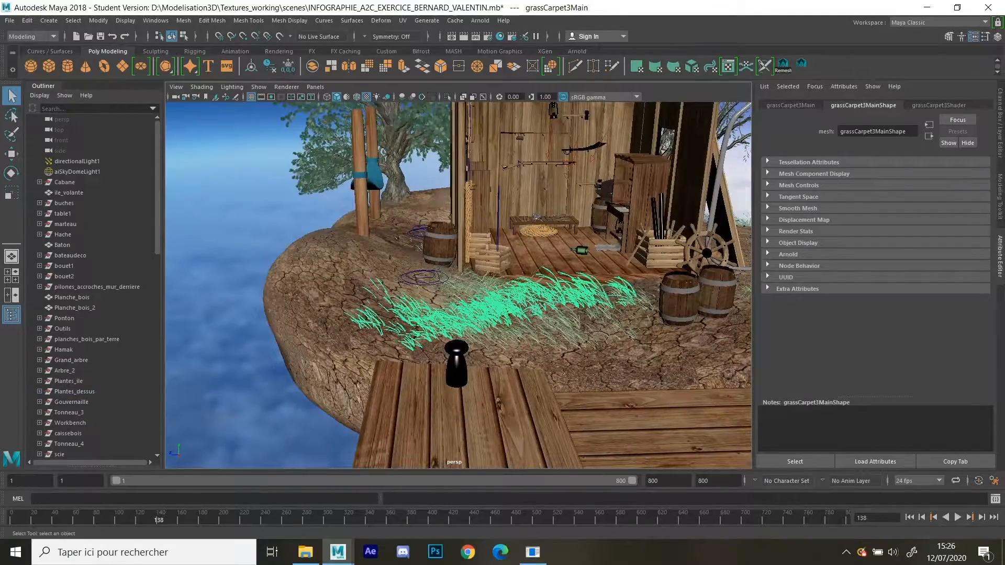
# Step: Render a low view of the cabin's open front, seen across the grass, in the Arnold RenderView
pyautogui.click(539, 178)
pyautogui.press('f')
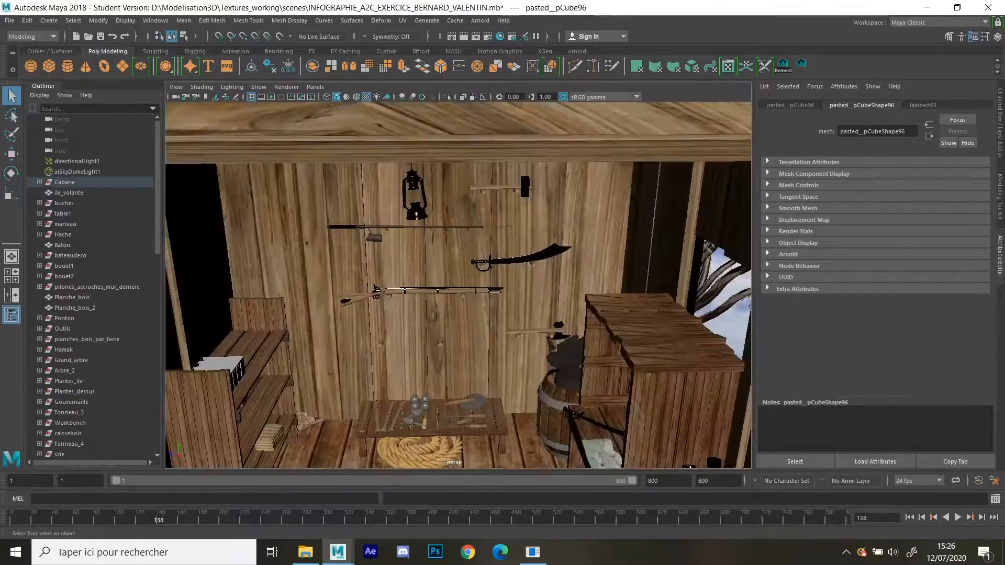
pyautogui.scroll(5, 459, 285)
pyautogui.keyDown('alt'); pyautogui.moveTo(459, 285); pyautogui.dragTo(413, 319); pyautogui.keyUp('alt')
pyautogui.scroll(8, 459, 286)
pyautogui.scroll(-10, 459, 285)
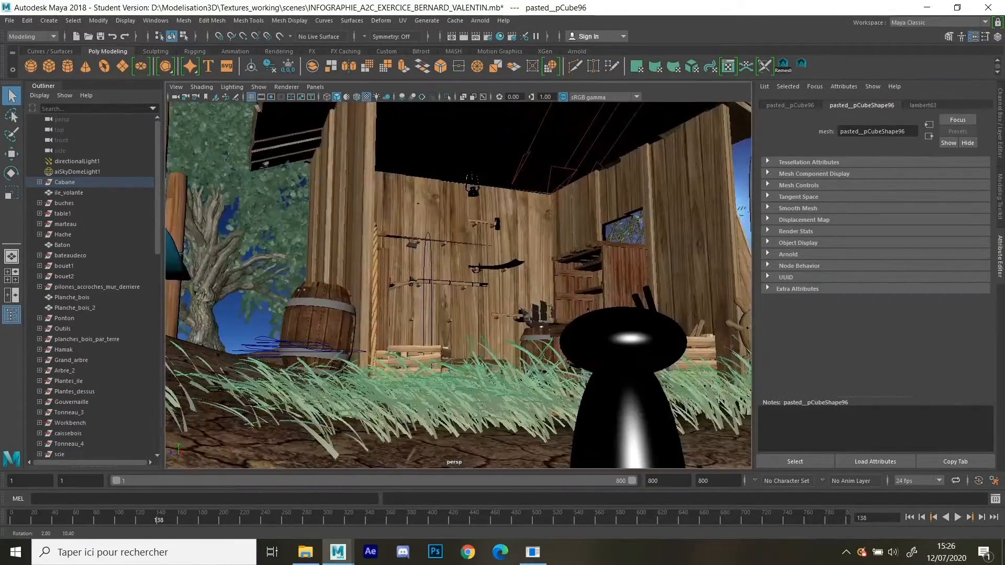
pyautogui.scroll(5, 459, 285)
pyautogui.keyDown('alt'); pyautogui.moveTo(459, 285); pyautogui.dragTo(484, 259); pyautogui.keyUp('alt')
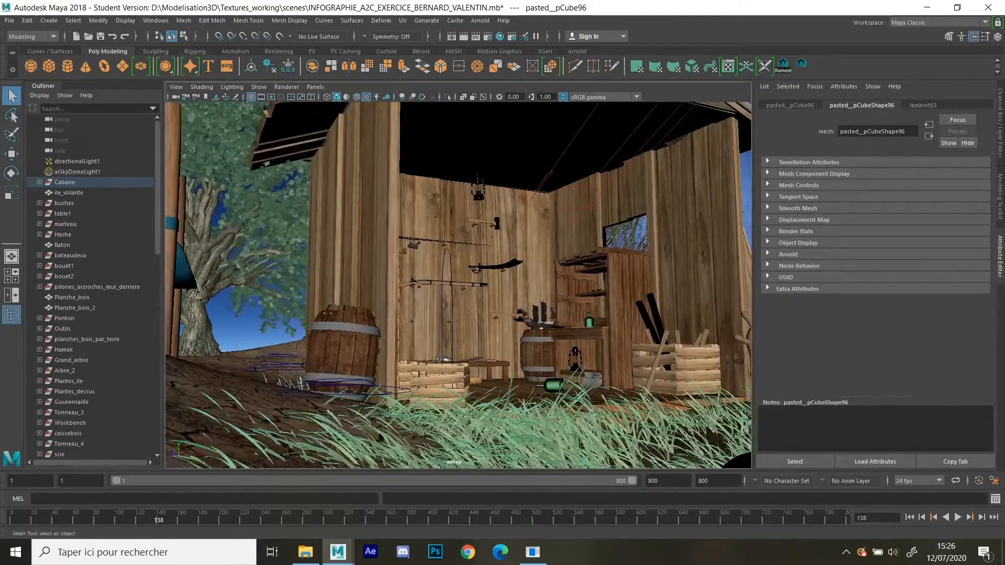
pyautogui.click(480, 21)
pyautogui.click(480, 20)
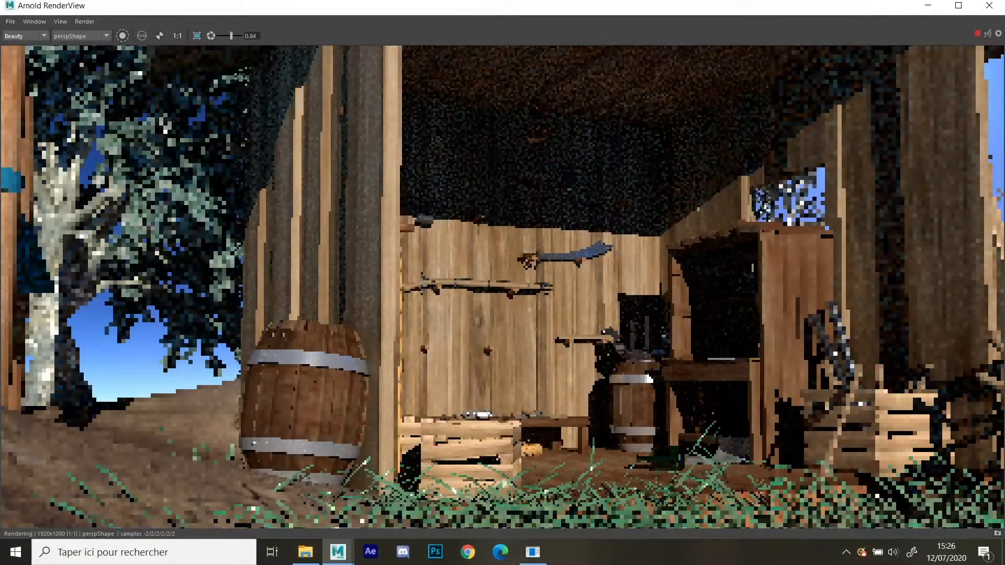
pyautogui.scroll(-1, 503, 287)
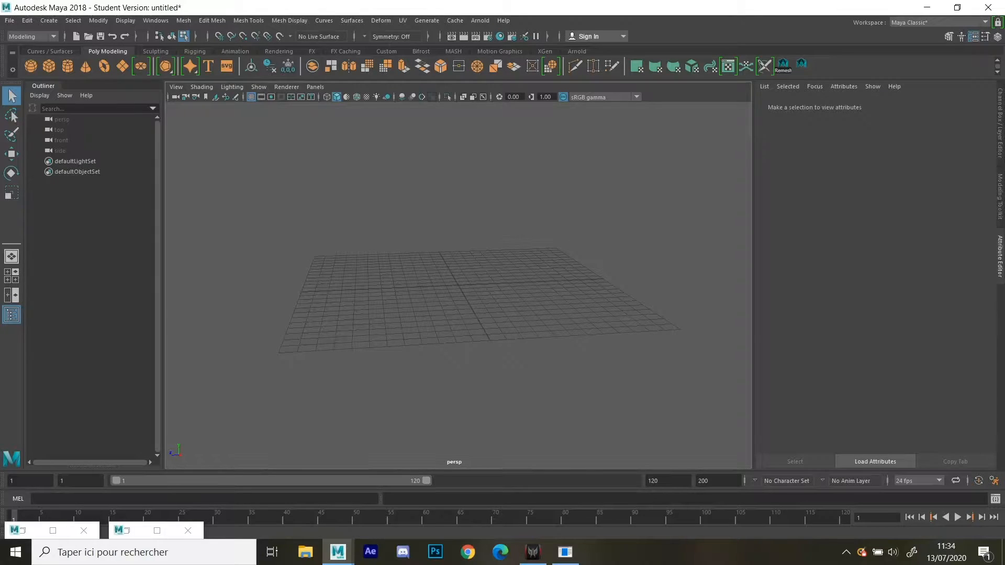
# Step: In the new scene, pick the skyscraper.mel brush from the CityMesh Paint Effects examples
pyautogui.scroll(3, 459, 285)
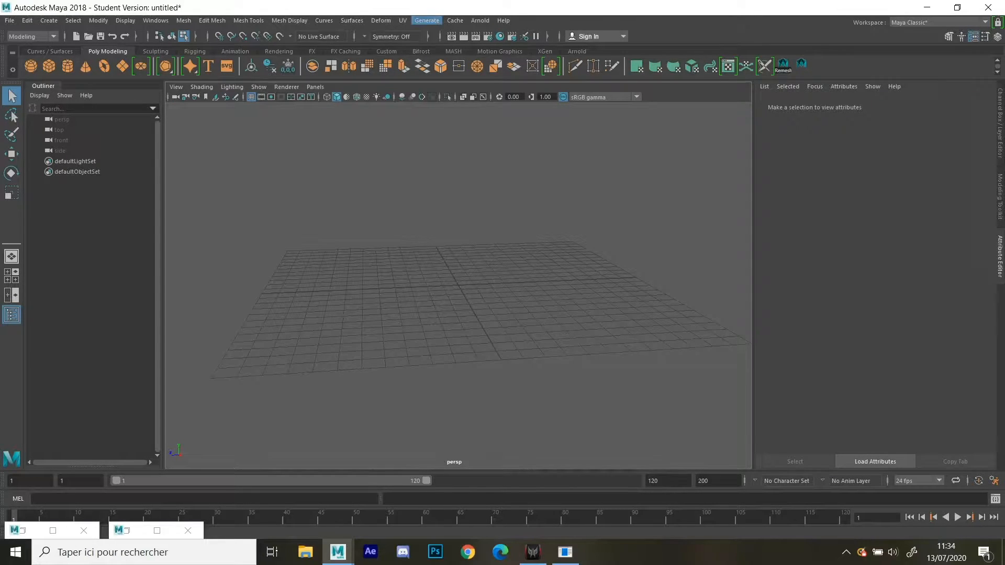
pyautogui.click(426, 21)
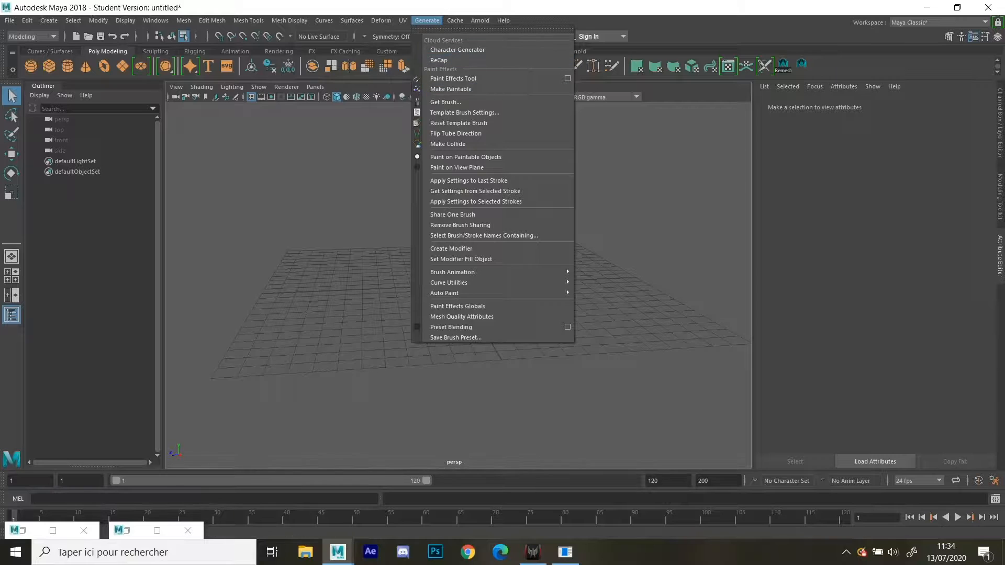
pyautogui.click(446, 102)
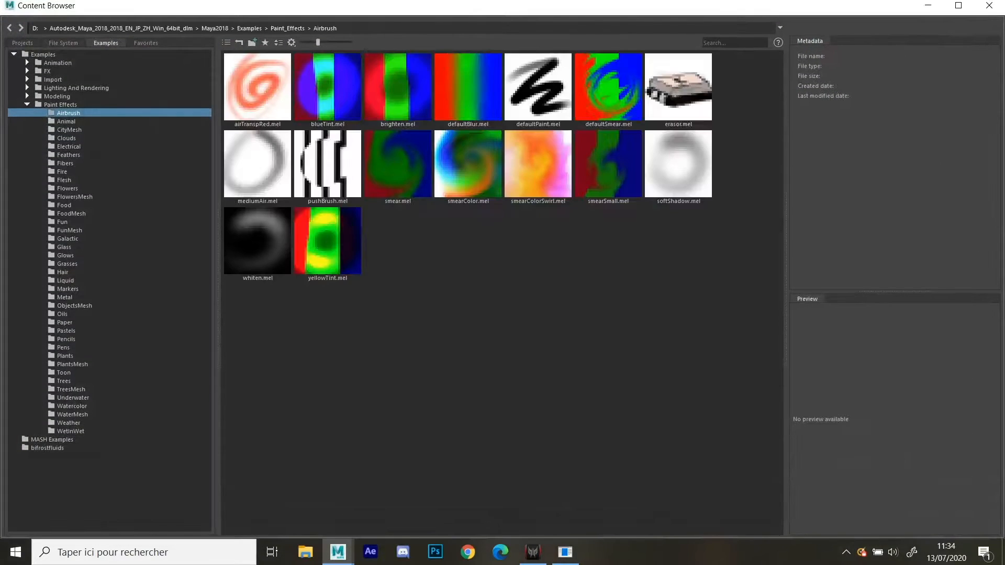
pyautogui.click(66, 121)
pyautogui.click(69, 130)
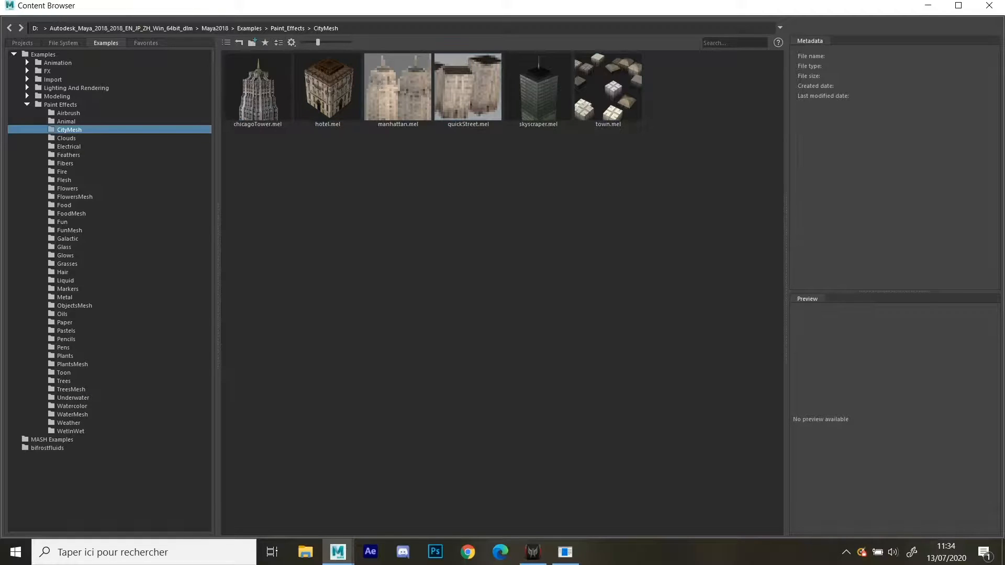
pyautogui.click(538, 86)
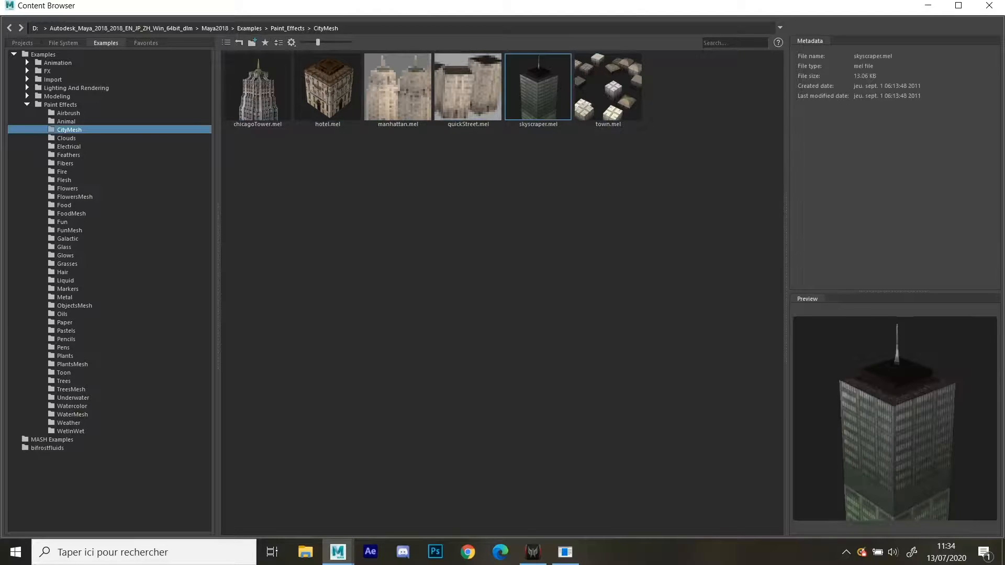
pyautogui.click(929, 7)
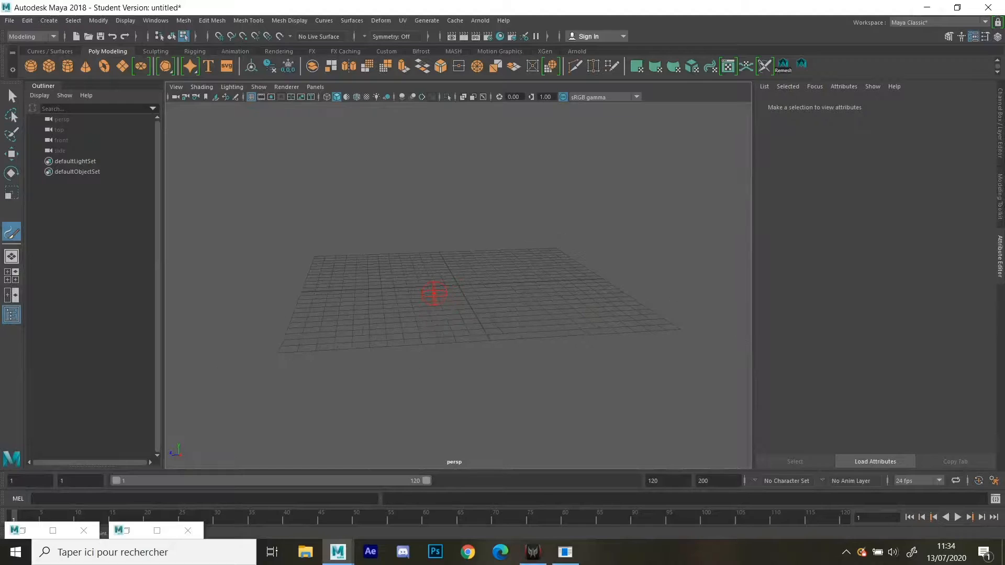
# Step: Paint a long winding stroke of skyscrapers across the grid and beyond its edge
pyautogui.keyDown('alt'); pyautogui.moveTo(432, 295); pyautogui.dragTo(421, 304); pyautogui.keyUp('alt')
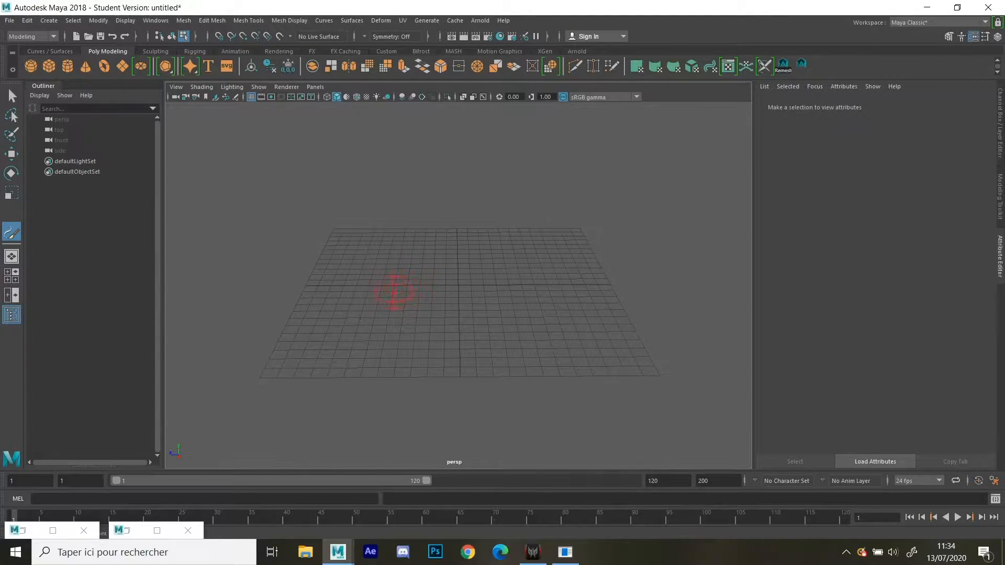
pyautogui.moveTo(373, 312)
pyautogui.mouseDown()
pyautogui.moveTo(433, 256)
pyautogui.moveTo(486, 324)
pyautogui.moveTo(568, 249)
pyautogui.moveTo(717, 254)
pyautogui.mouseUp()
pyautogui.moveTo(718, 254); pyautogui.dragTo(744, 259)
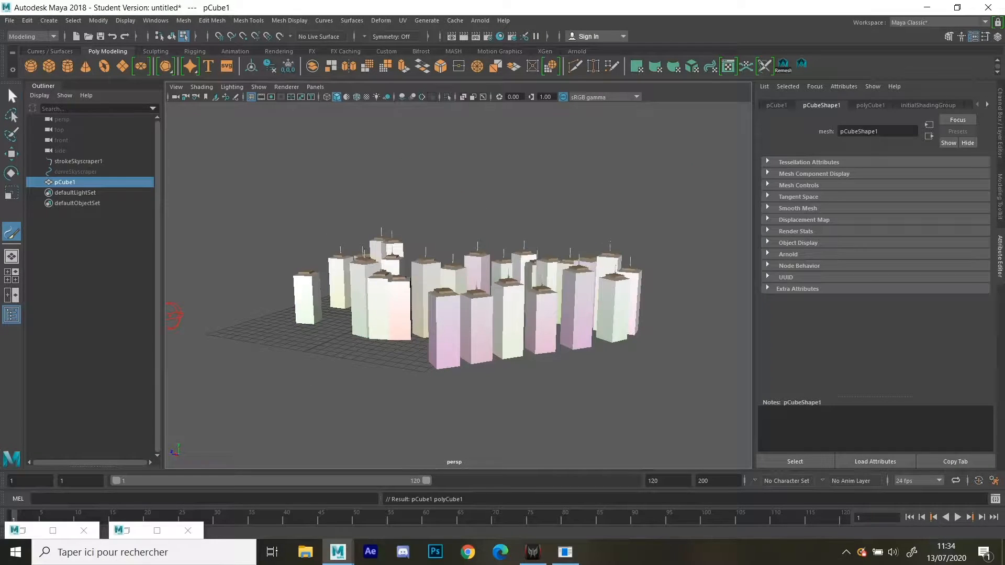
# Step: Create a polygon cube and scale it into a wide flat ground under the skyscrapers
pyautogui.click(11, 96)
pyautogui.keyDown('alt'); pyautogui.moveTo(345, 262); pyautogui.dragTo(460, 324); pyautogui.keyUp('alt')
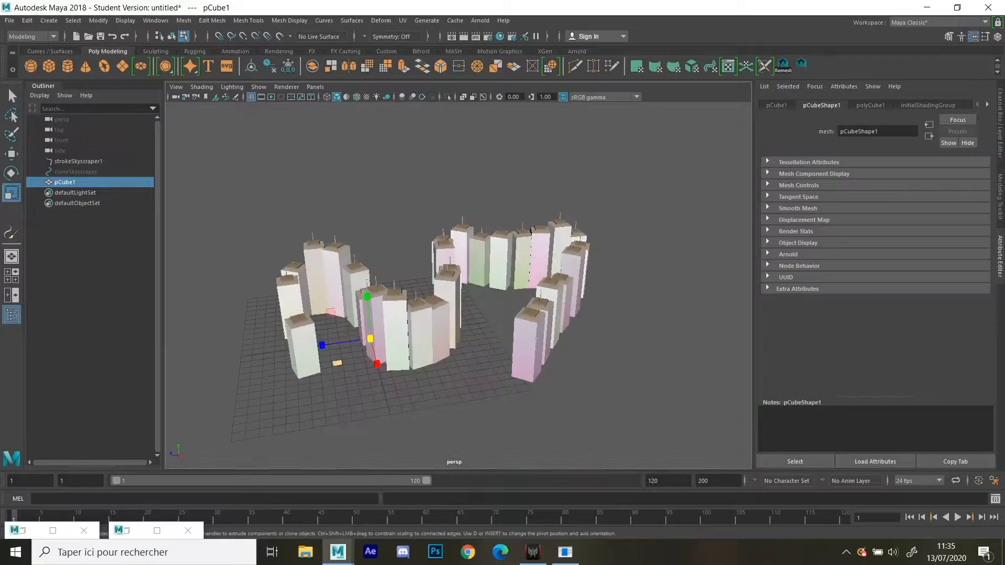
pyautogui.moveTo(336, 363)
pyautogui.mouseDown()
pyautogui.moveTo(230, 434)
pyautogui.moveTo(325, 373)
pyautogui.mouseUp()
pyautogui.keyDown('alt'); pyautogui.moveTo(335, 361); pyautogui.dragTo(419, 361, button='right'); pyautogui.keyUp('alt')
pyautogui.keyDown('alt'); pyautogui.moveTo(419, 361); pyautogui.dragTo(421, 309); pyautogui.keyUp('alt')
pyautogui.keyDown('alt'); pyautogui.moveTo(418, 314); pyautogui.dragTo(361, 314, button='right'); pyautogui.keyUp('alt')
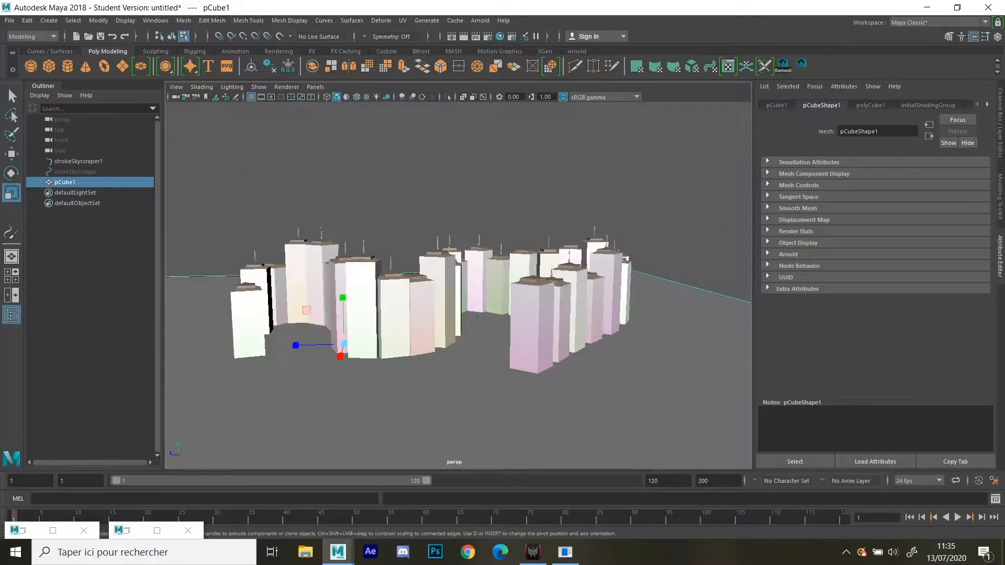
pyautogui.keyDown('alt'); pyautogui.moveTo(367, 314); pyautogui.dragTo(380, 303); pyautogui.keyUp('alt')
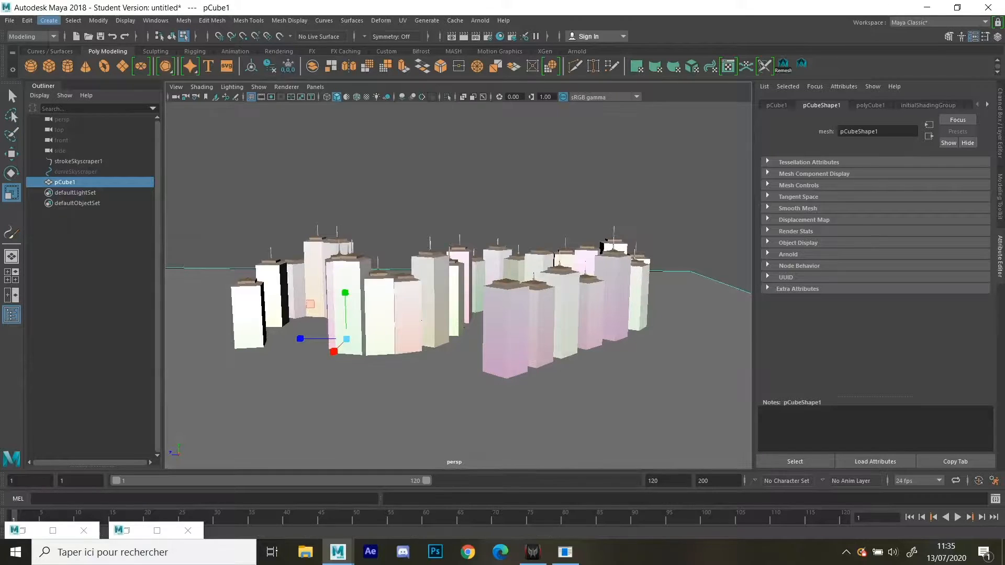
# Step: Add a directional light to the skyscraper scene
pyautogui.click(49, 20)
pyautogui.moveTo(78, 99)
pyautogui.click(210, 112)
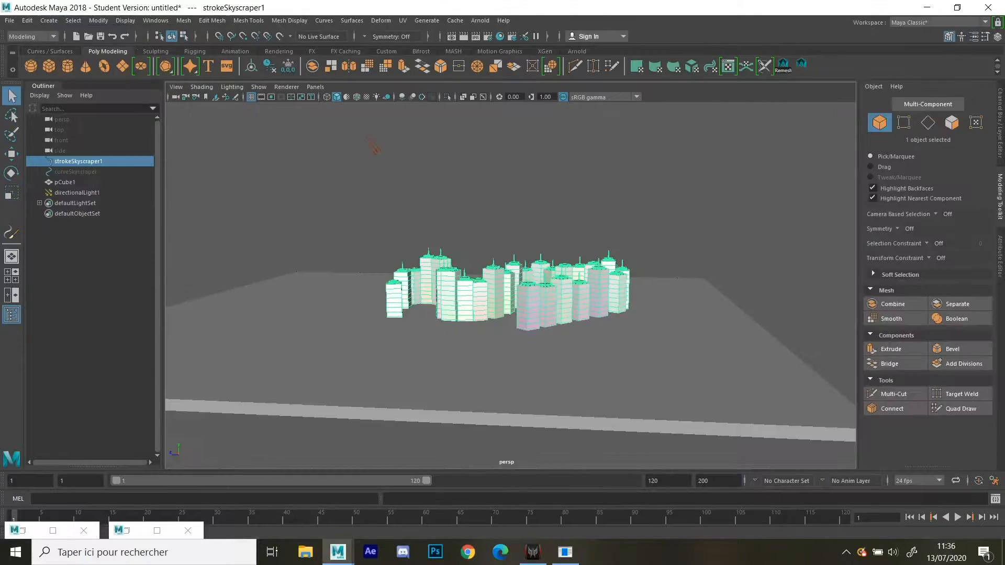
# Step: Convert the selected skyscraper Paint Effects stroke to polygons
pyautogui.keyDown('alt'); pyautogui.moveTo(502, 293); pyautogui.dragTo(504, 310); pyautogui.keyUp('alt')
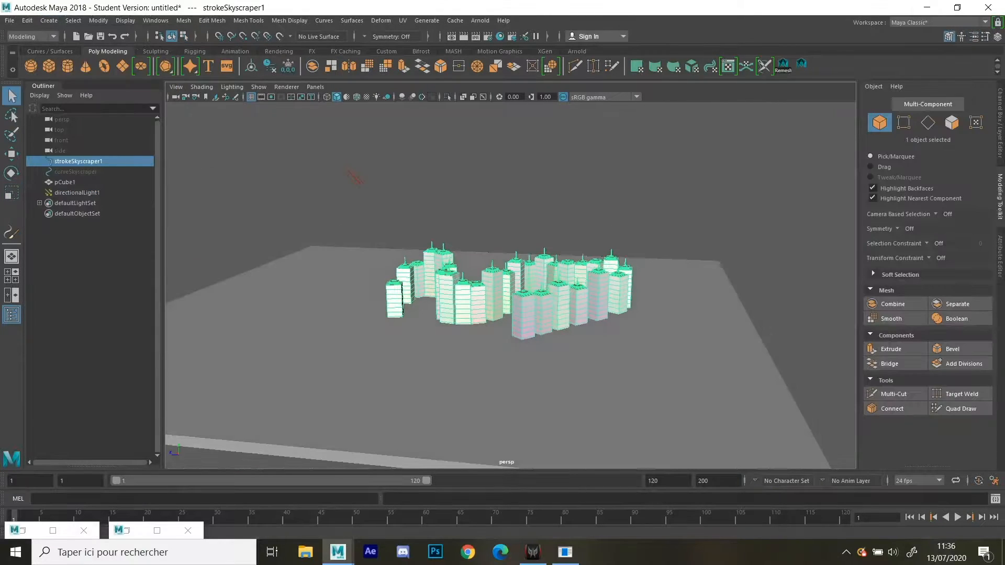
pyautogui.keyDown('alt'); pyautogui.moveTo(503, 310); pyautogui.dragTo(555, 310, button='right'); pyautogui.keyUp('alt')
pyautogui.click(99, 20)
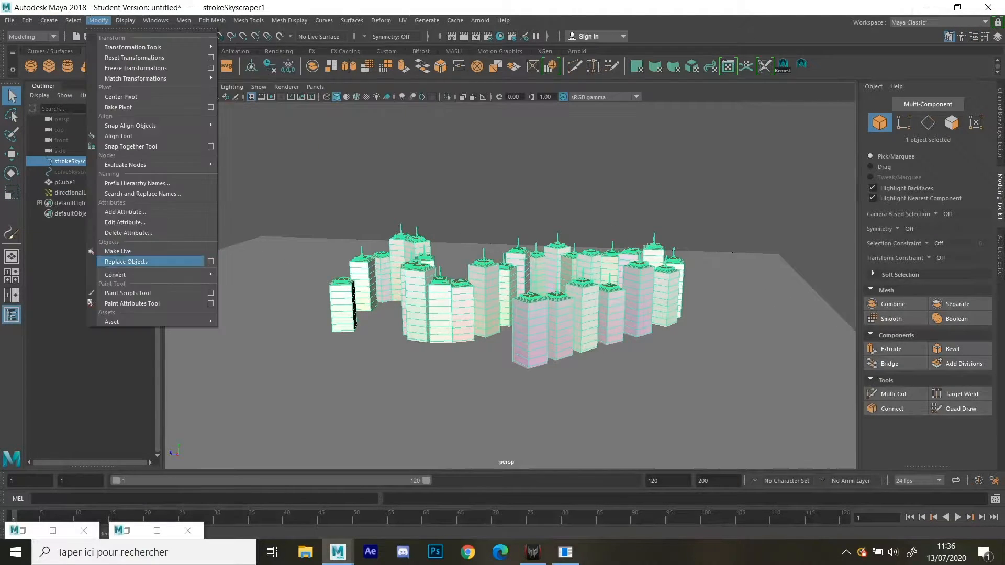
pyautogui.moveTo(157, 275)
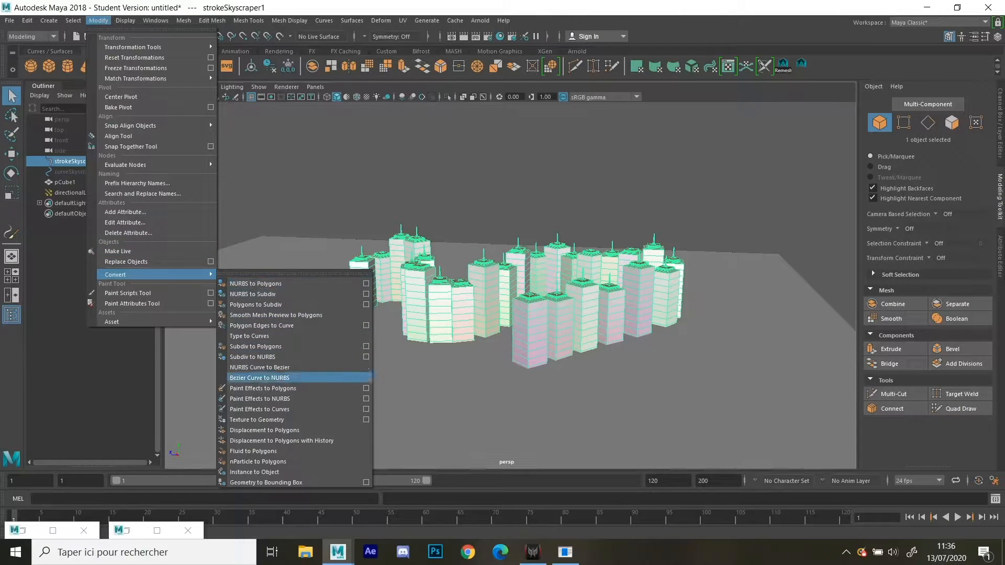
pyautogui.click(262, 388)
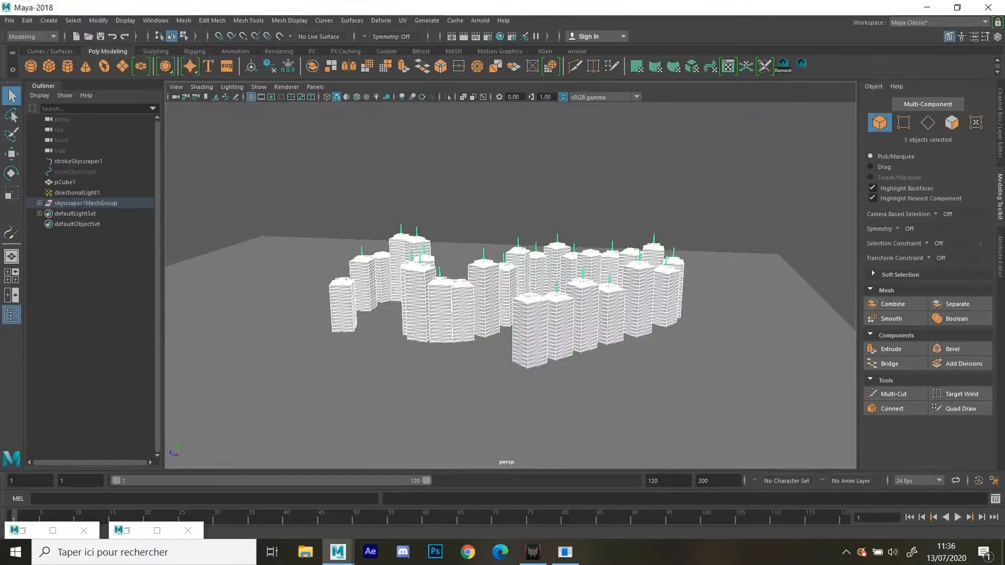
# Step: Deselect the converted buildings and check the Arnold render of the skyscrapers from a closer, higher angle
pyautogui.click(335, 390)
pyautogui.scroll(4, 335, 390)
pyautogui.keyDown('alt'); pyautogui.moveTo(335, 390); pyautogui.dragTo(340, 418); pyautogui.keyUp('alt')
pyautogui.click(157, 531)
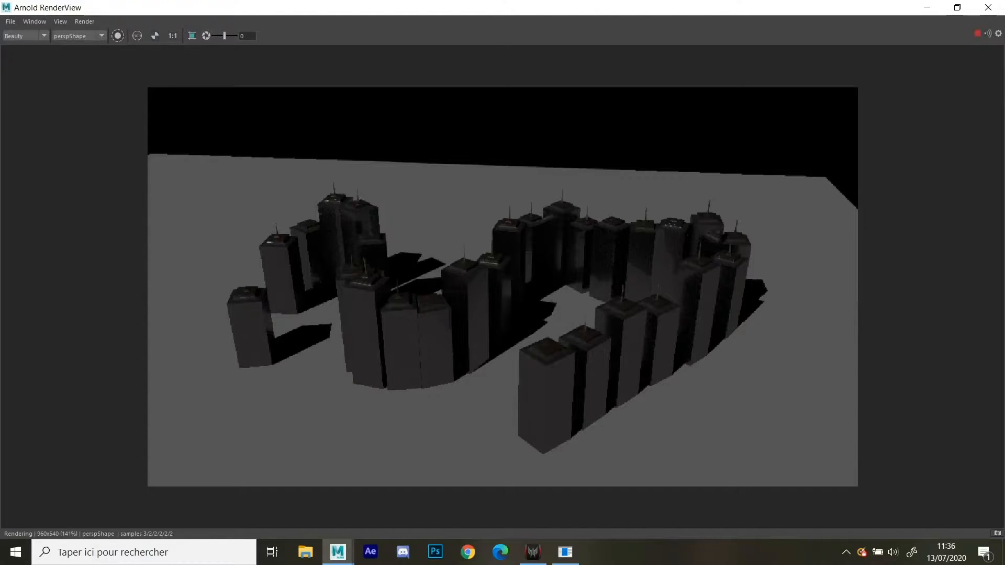
pyautogui.click(927, 8)
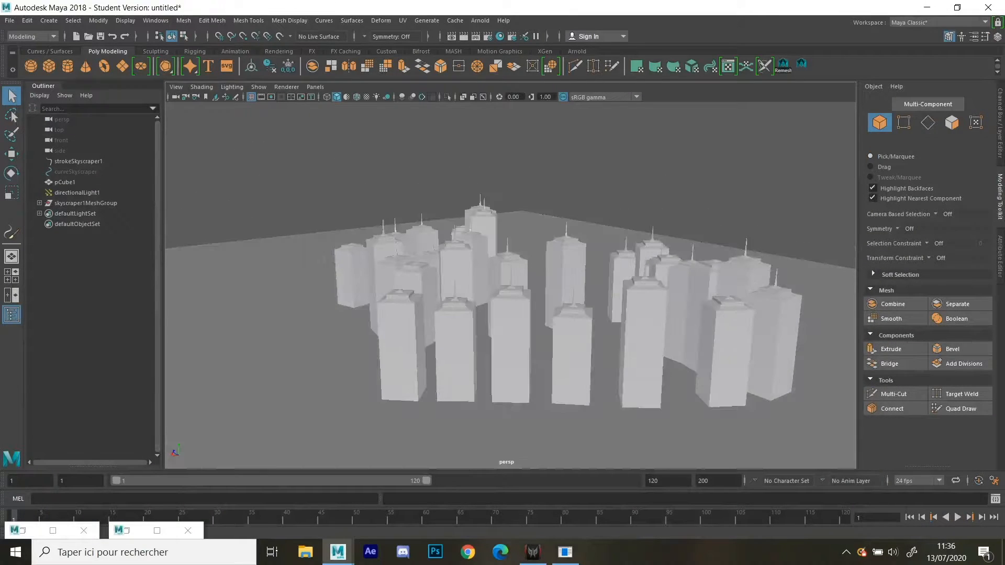
# Step: Move the second upright wall slab along X to about -41.75, behind the skyscrapers
pyautogui.keyDown('alt'); pyautogui.moveTo(510, 285); pyautogui.dragTo(537, 309); pyautogui.keyUp('alt')
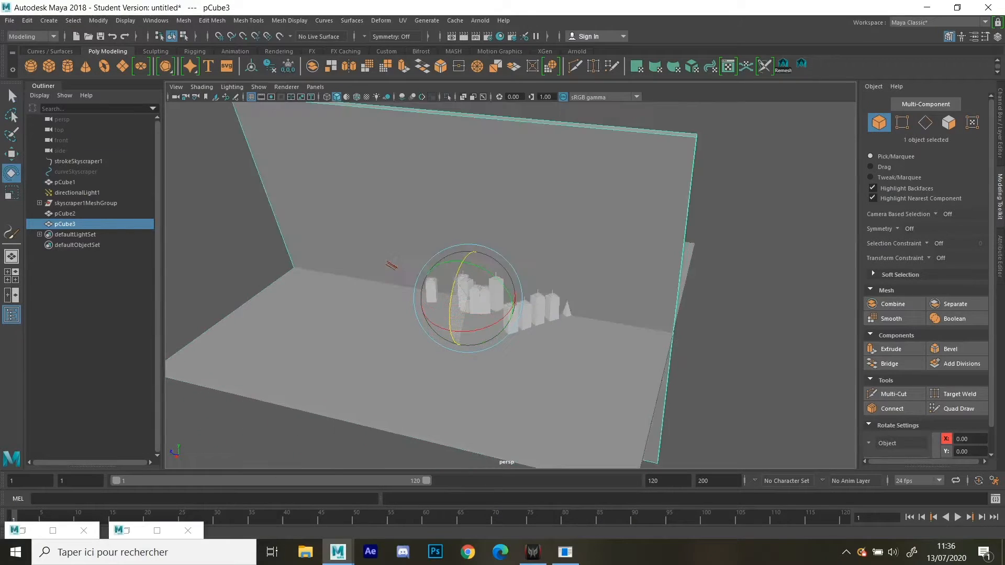
pyautogui.press('w')
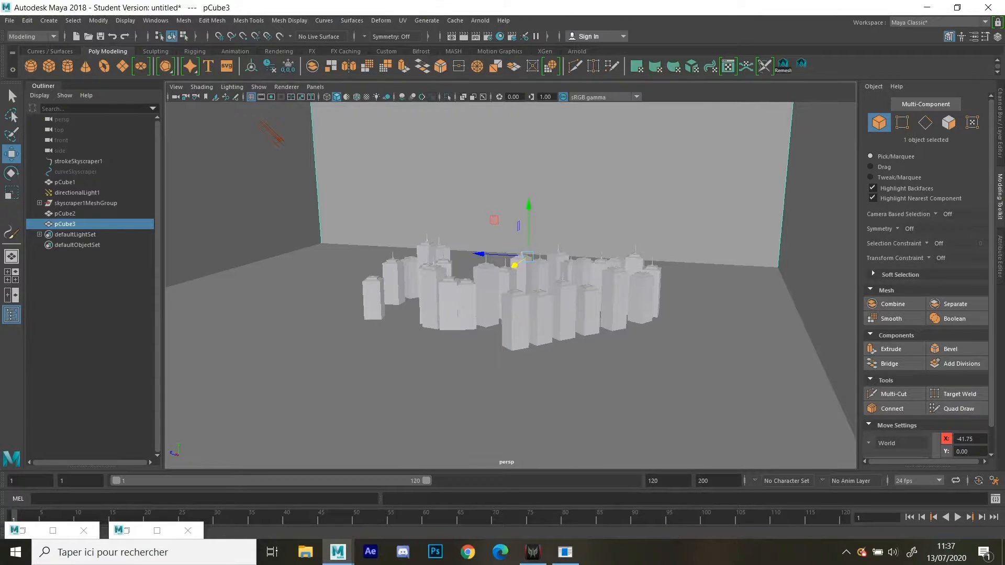
# Step: Browse the Paint Effects example brushes, including the ObjectsMesh, Electrical and Glass categories
pyautogui.click(427, 20)
pyautogui.click(445, 102)
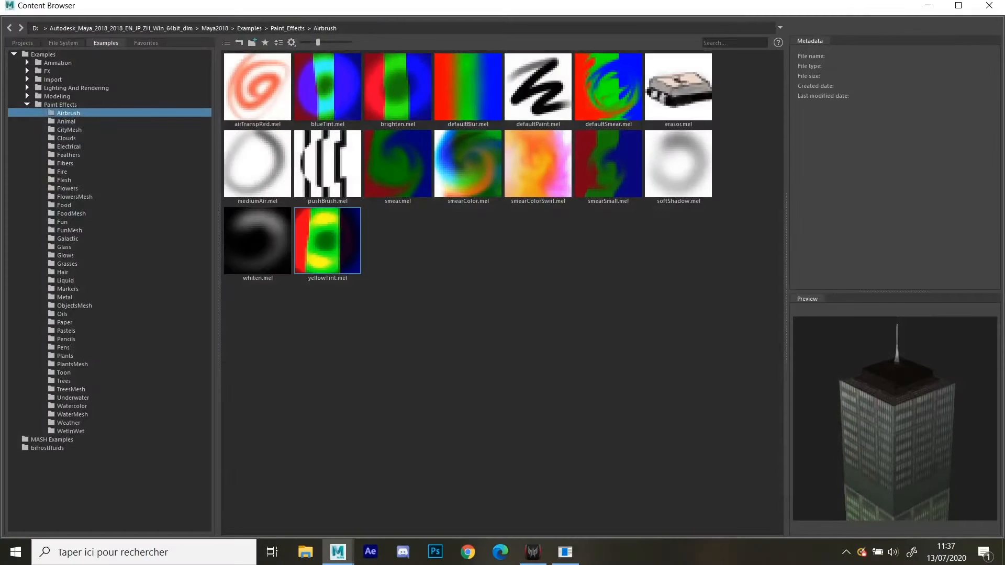
pyautogui.click(65, 255)
pyautogui.click(75, 306)
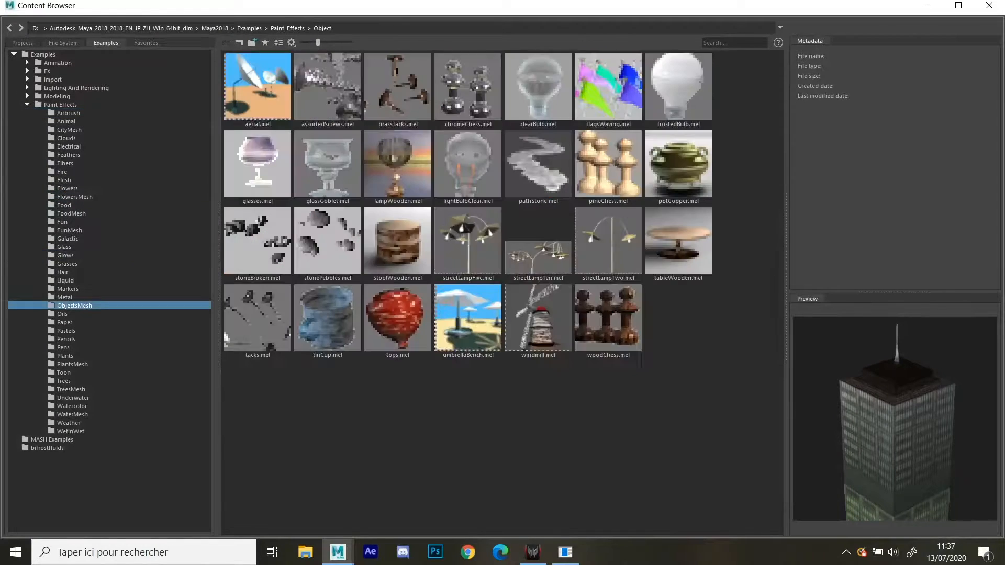
pyautogui.click(69, 147)
pyautogui.click(64, 247)
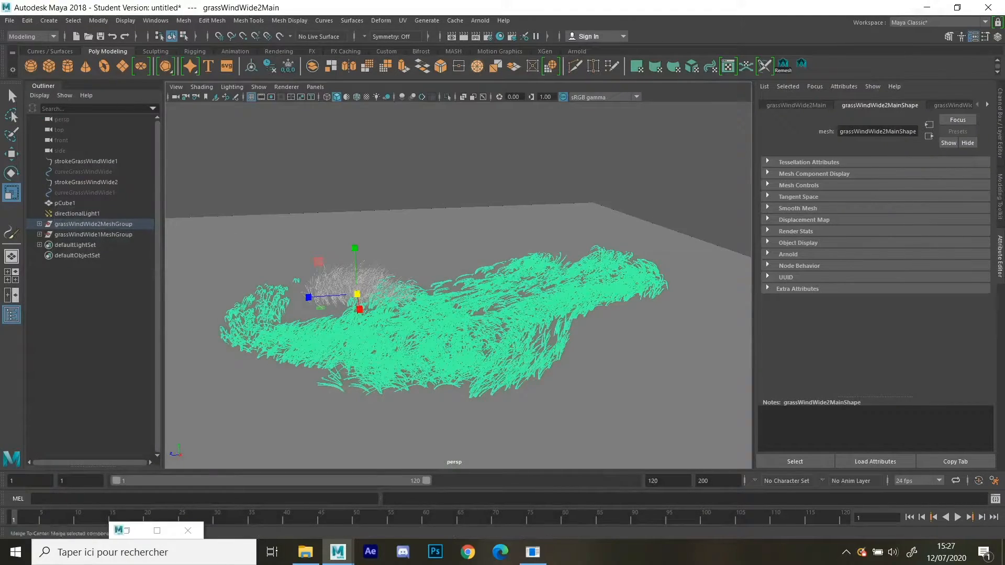
# Step: In the grass scene, pick the palmMatureMedium.mel brush from the TreesMesh Paint Effects examples
pyautogui.click(427, 20)
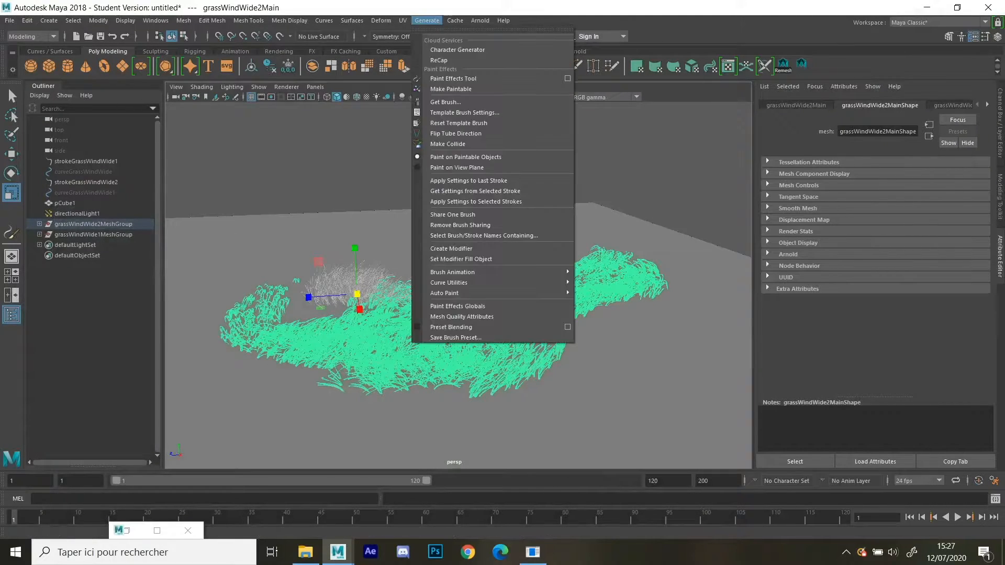
pyautogui.click(451, 101)
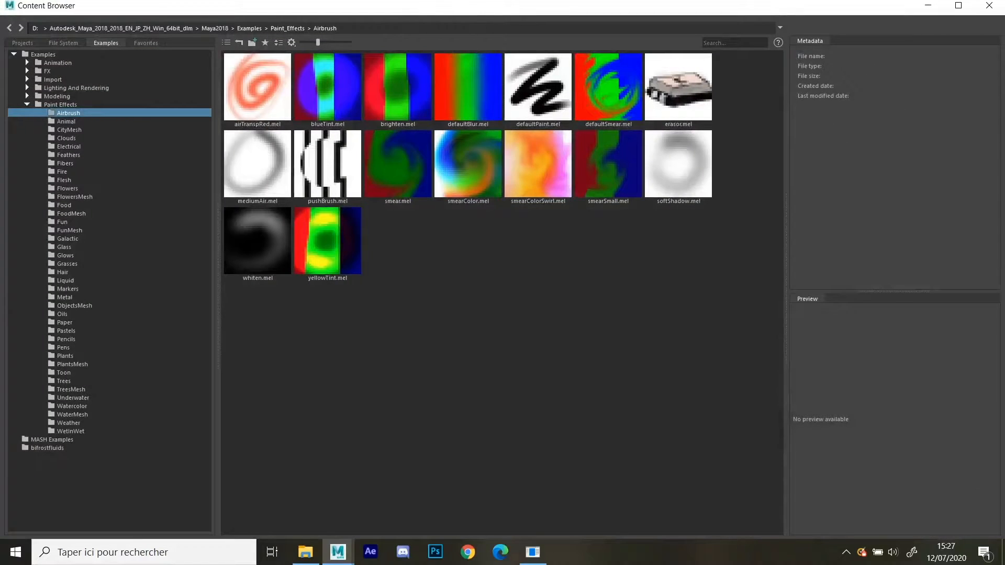
pyautogui.click(70, 389)
pyautogui.click(64, 381)
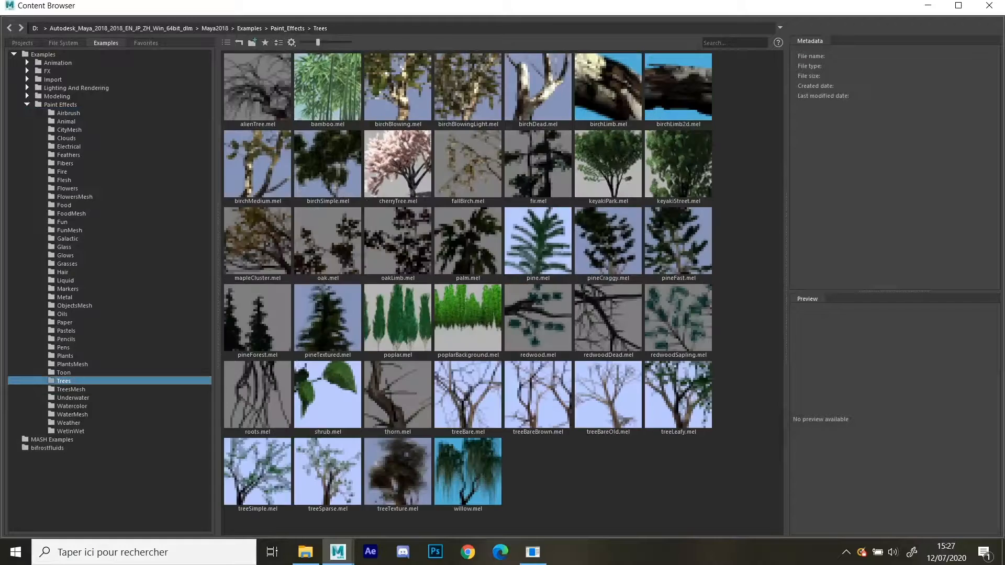
pyautogui.click(72, 398)
pyautogui.click(70, 390)
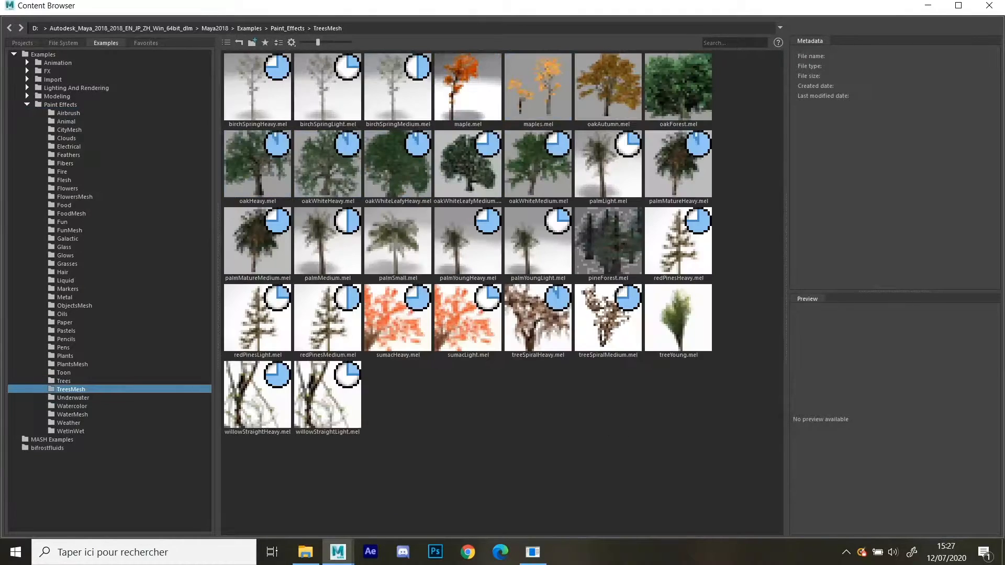
pyautogui.click(257, 241)
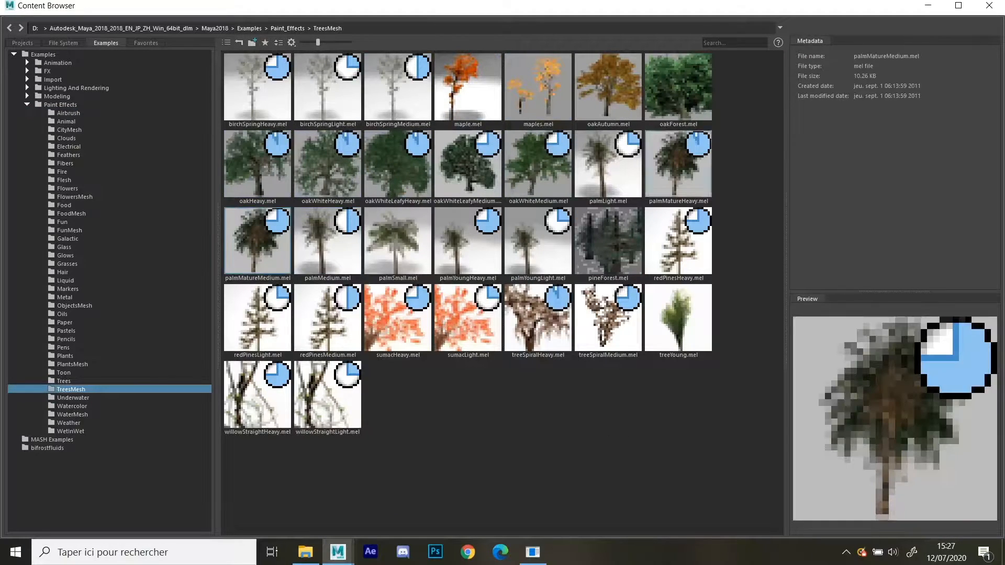
pyautogui.click(928, 6)
# Step: Paint five palm trees on the ground around the grass patch
pyautogui.scroll(-6, 446, 344)
pyautogui.scroll(-2, 446, 344)
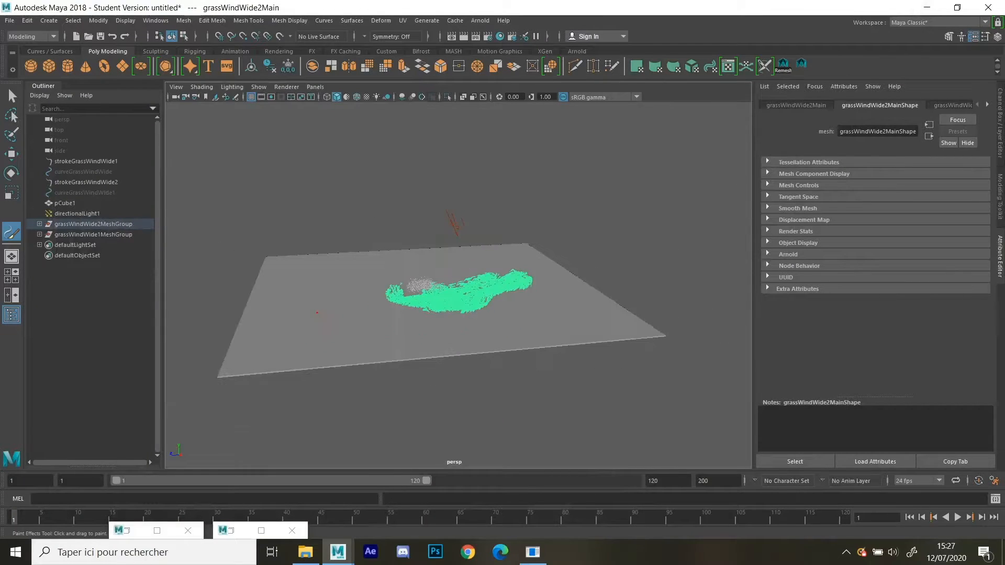
pyautogui.click(323, 298)
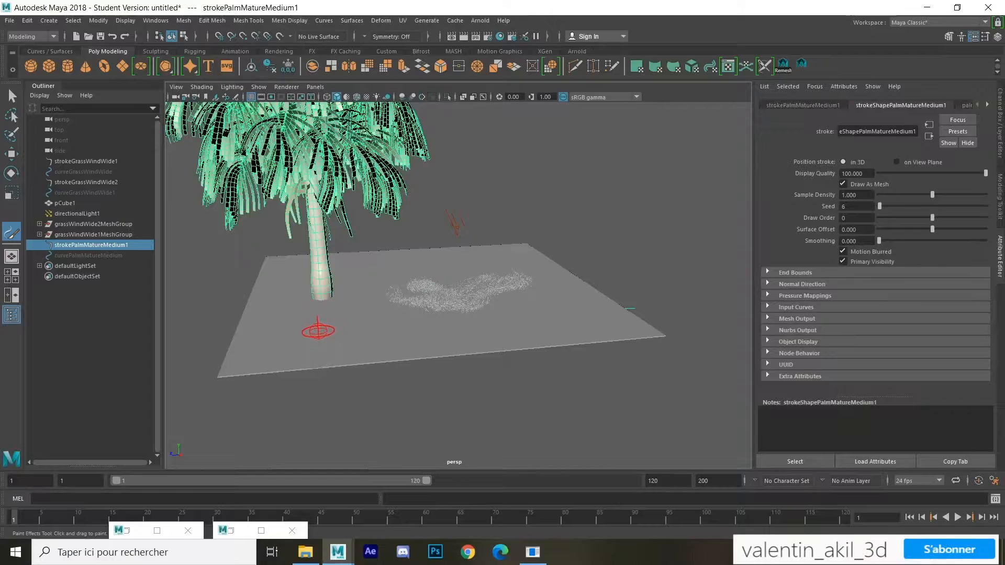
pyautogui.click(321, 330)
pyautogui.click(546, 292)
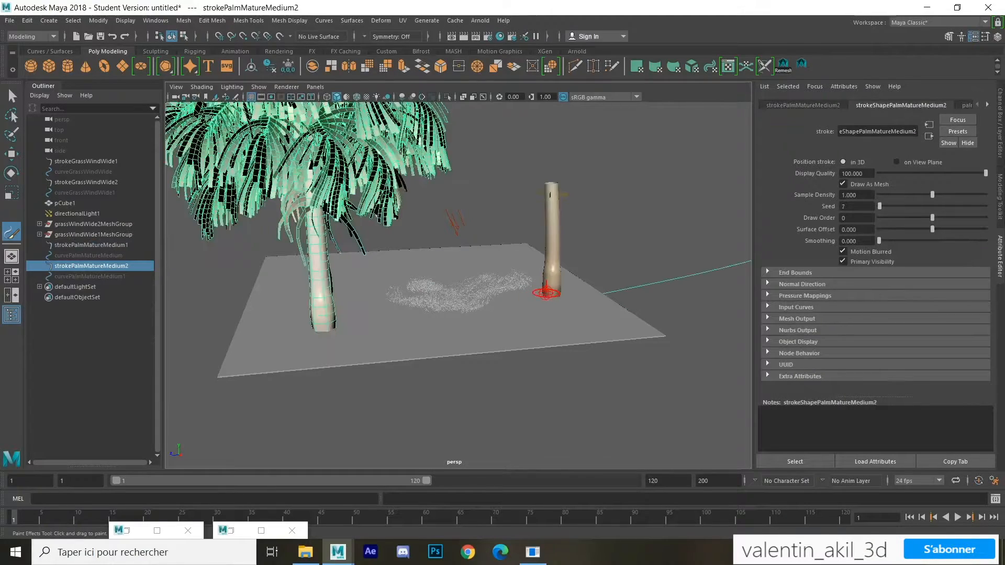
pyautogui.scroll(-5, 476, 335)
pyautogui.keyDown('alt'); pyautogui.moveTo(476, 340); pyautogui.dragTo(400, 288); pyautogui.keyUp('alt')
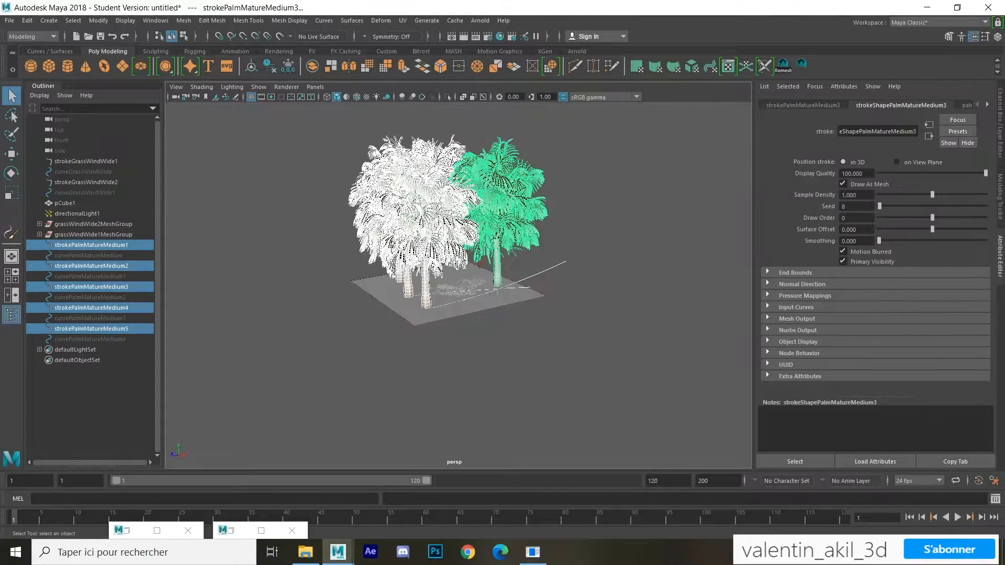
# Step: Convert the five selected palm strokes from Paint Effects to polygons
pyautogui.click(98, 21)
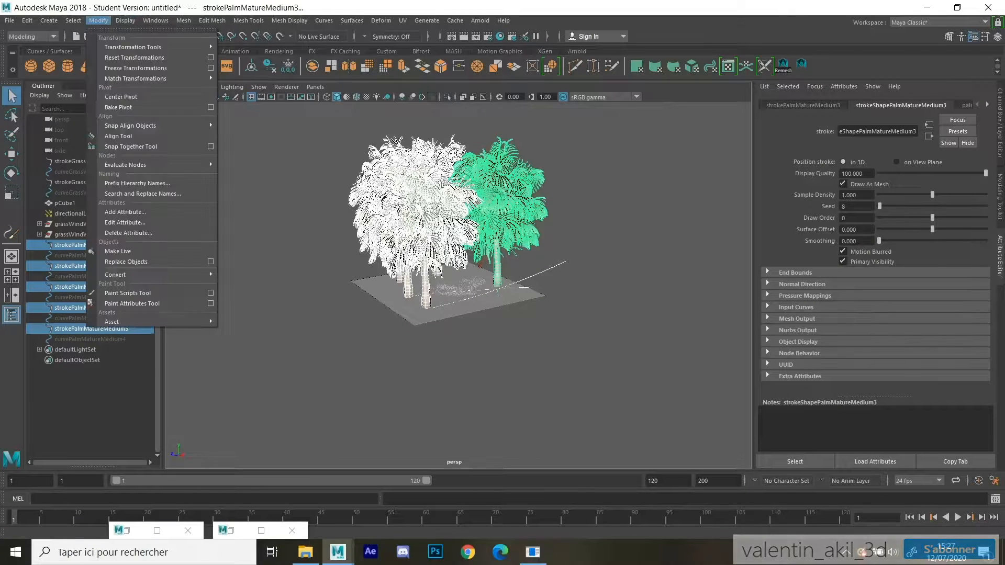
pyautogui.moveTo(157, 275)
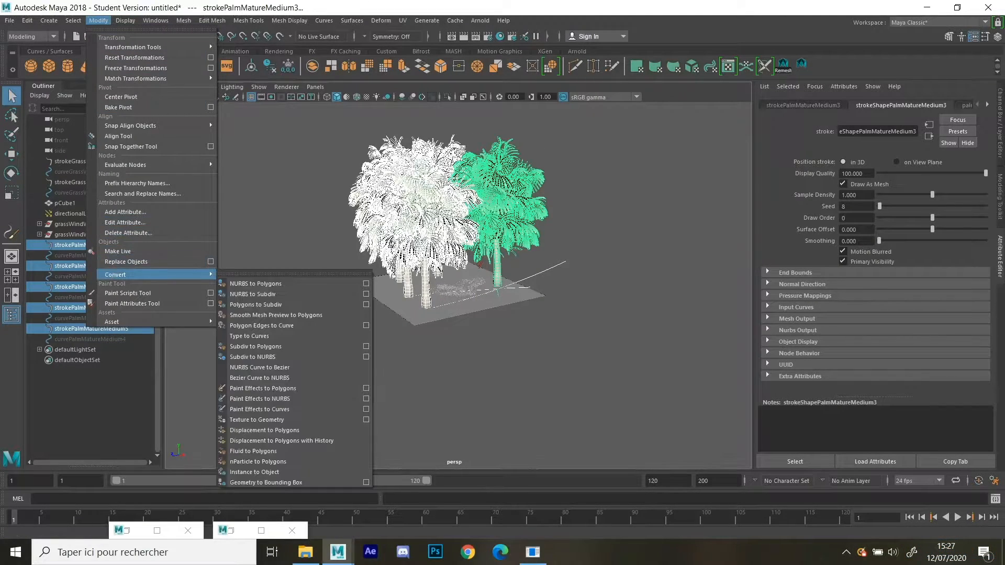
pyautogui.click(283, 384)
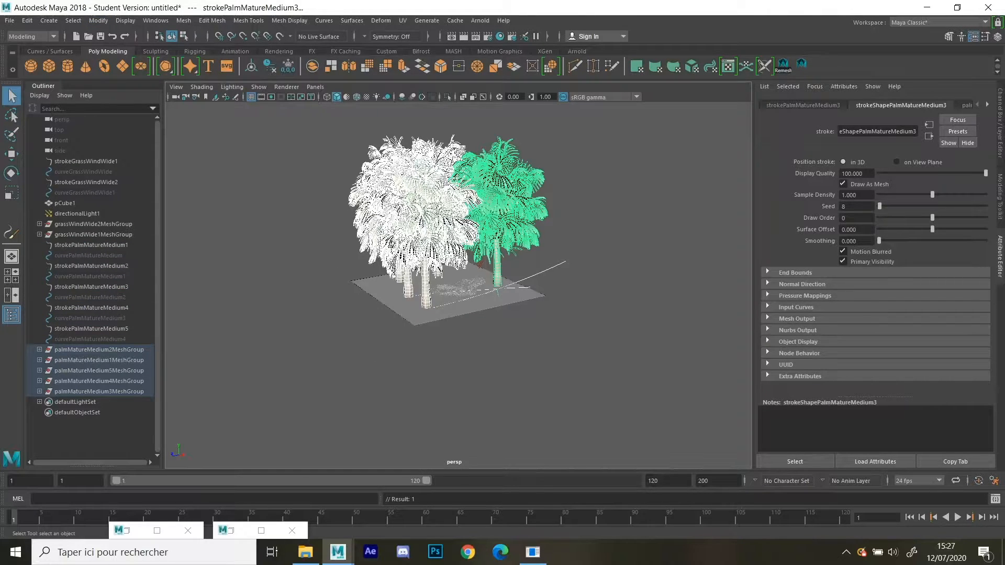
# Step: Frame the palm trees from a low front angle and check their Arnold render
pyautogui.scroll(6, 461, 293)
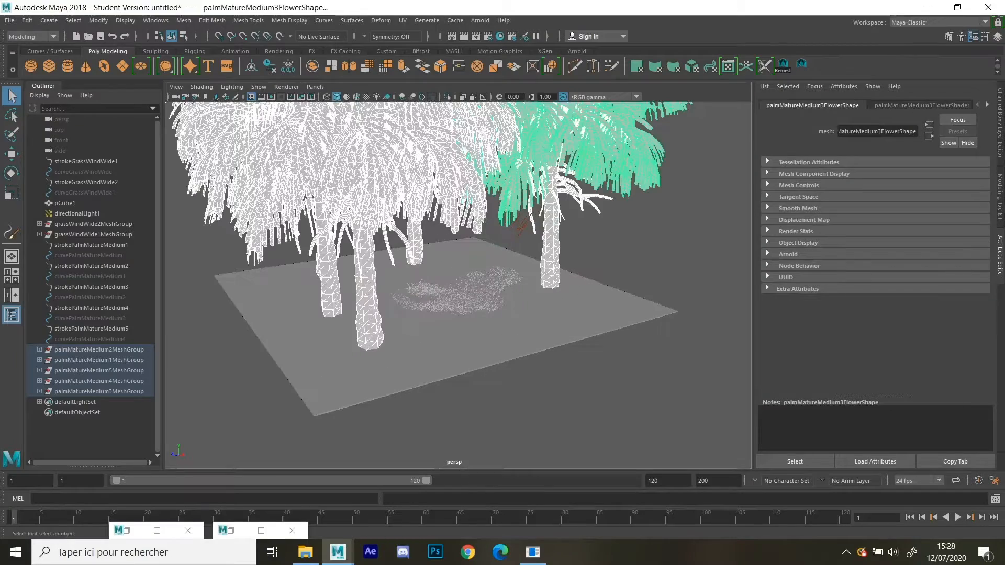
pyautogui.click(463, 300)
pyautogui.click(460, 340)
pyautogui.keyDown('alt'); pyautogui.moveTo(461, 341); pyautogui.dragTo(401, 326); pyautogui.keyUp('alt')
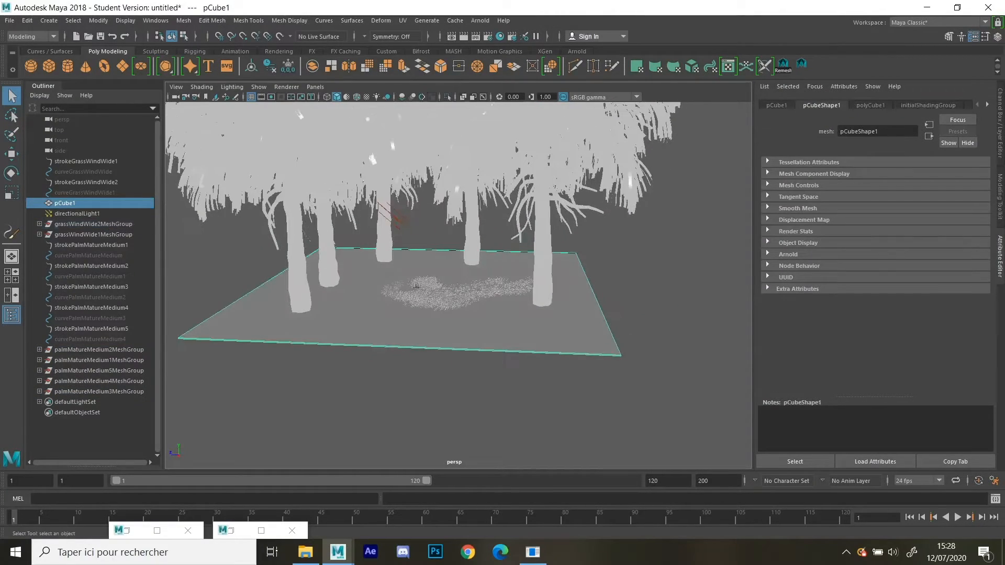
pyautogui.click(385, 225)
pyautogui.press('f')
pyautogui.moveTo(385, 226)
pyautogui.keyDown('alt'); pyautogui.mouseDown()
pyautogui.moveTo(389, 201)
pyautogui.moveTo(389, 214)
pyautogui.moveTo(445, 212)
pyautogui.moveTo(613, 248)
pyautogui.moveTo(639, 202)
pyautogui.moveTo(632, 248)
pyautogui.moveTo(393, 259)
pyautogui.moveTo(414, 229)
pyautogui.moveTo(368, 228)
pyautogui.mouseUp(); pyautogui.keyUp('alt')
pyautogui.click(157, 531)
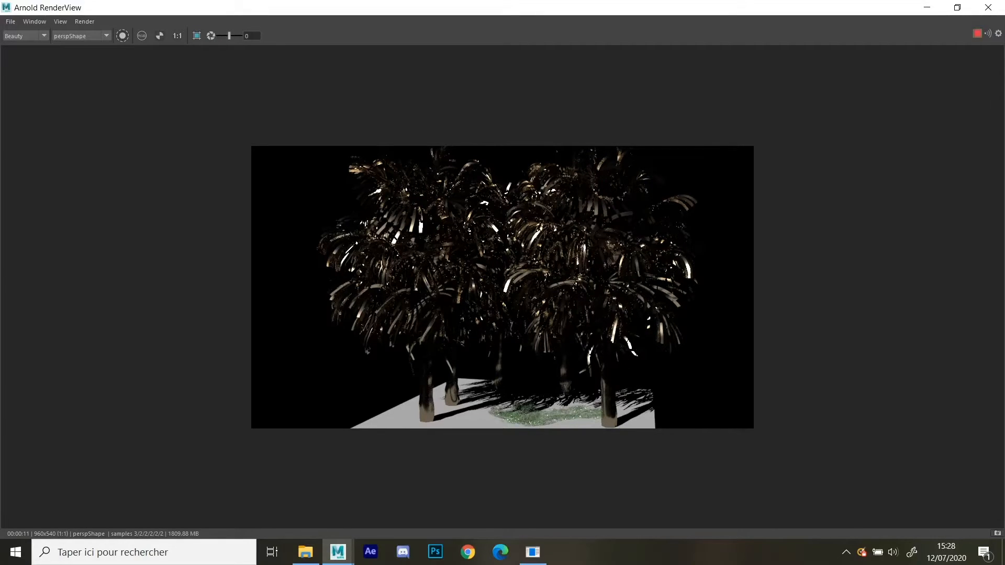
pyautogui.click(928, 7)
# Step: Examine the palm trees, the grass and the two backdrop walls from several angles and distances
pyautogui.scroll(-4, 458, 286)
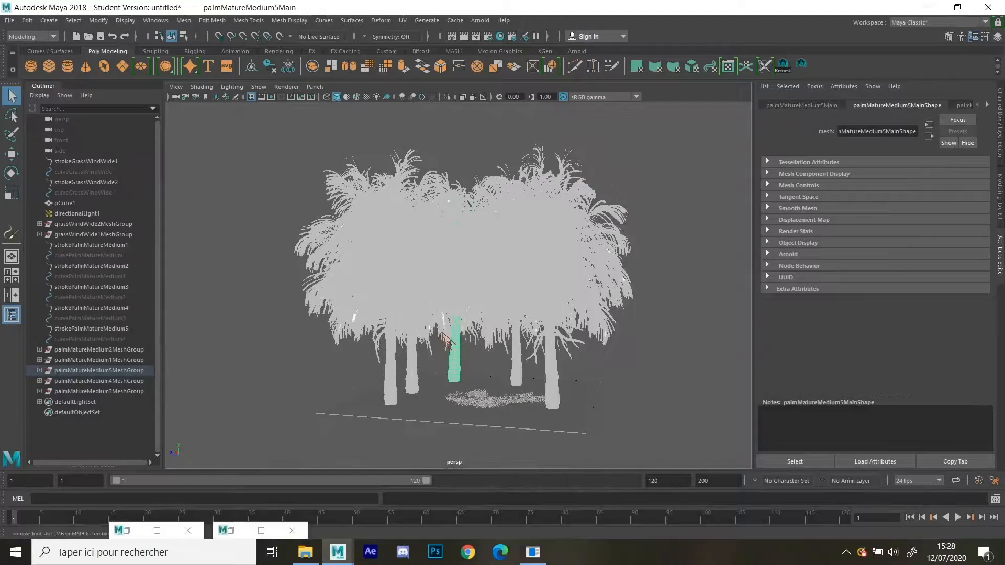
pyautogui.scroll(8, 458, 285)
pyautogui.keyDown('alt'); pyautogui.moveTo(492, 294); pyautogui.dragTo(367, 293); pyautogui.keyUp('alt')
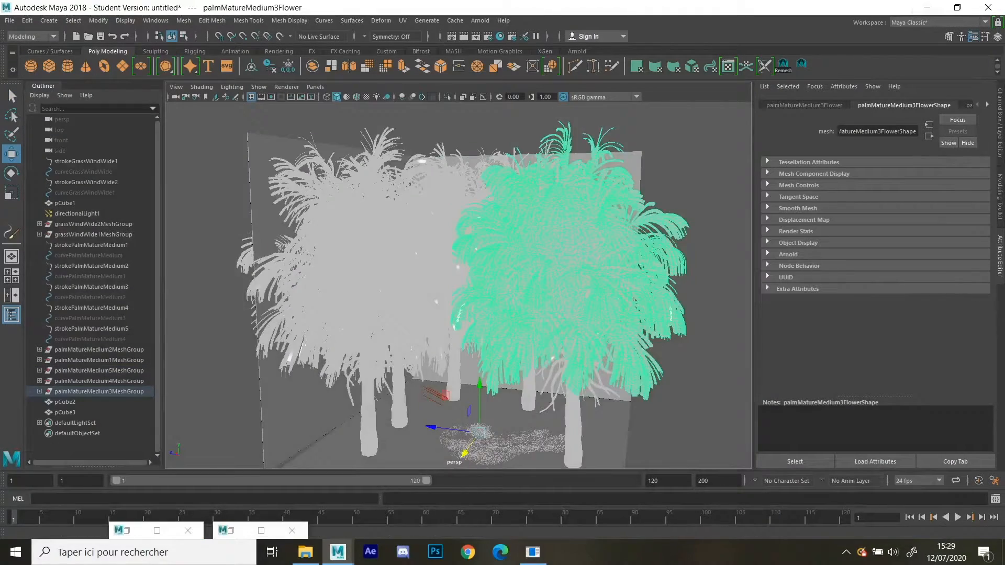
pyautogui.scroll(-5, 458, 285)
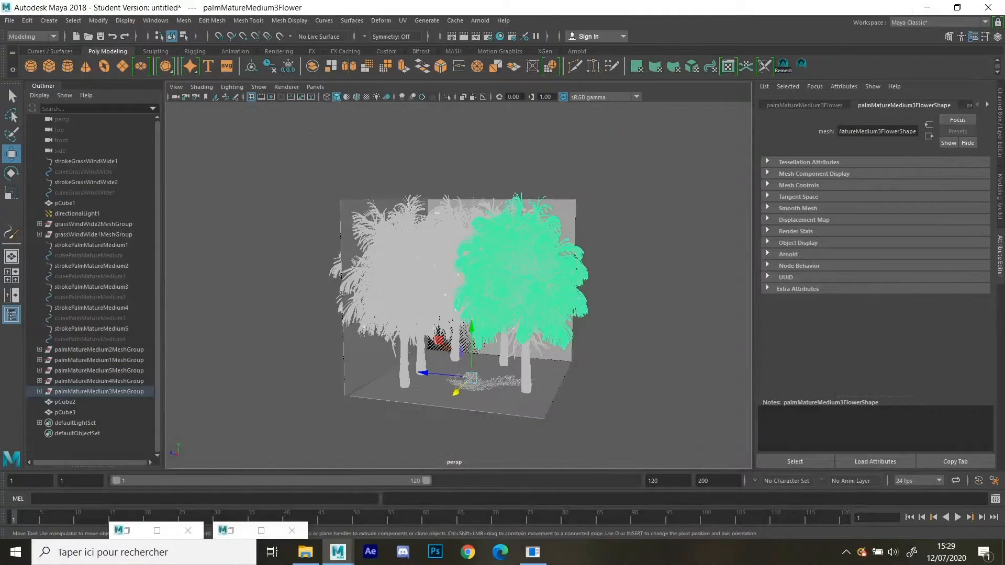
pyautogui.scroll(3, 458, 285)
pyautogui.keyDown('alt'); pyautogui.moveTo(471, 293); pyautogui.dragTo(457, 269); pyautogui.keyUp('alt')
pyautogui.scroll(4, 458, 286)
pyautogui.scroll(-6, 458, 286)
pyautogui.scroll(2, 458, 285)
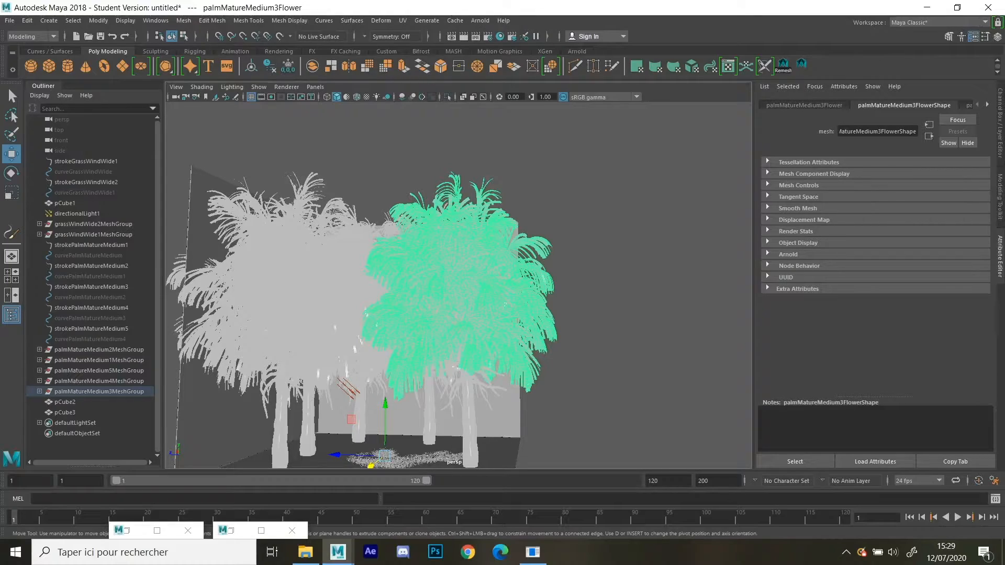
pyautogui.keyDown('alt'); pyautogui.moveTo(461, 271); pyautogui.dragTo(261, 281); pyautogui.keyUp('alt')
pyautogui.keyDown('alt'); pyautogui.moveTo(440, 288); pyautogui.dragTo(574, 286); pyautogui.keyUp('alt')
pyautogui.moveTo(450, 293)
pyautogui.keyDown('alt'); pyautogui.mouseDown()
pyautogui.moveTo(457, 244)
pyautogui.moveTo(466, 286)
pyautogui.mouseUp(); pyautogui.keyUp('alt')
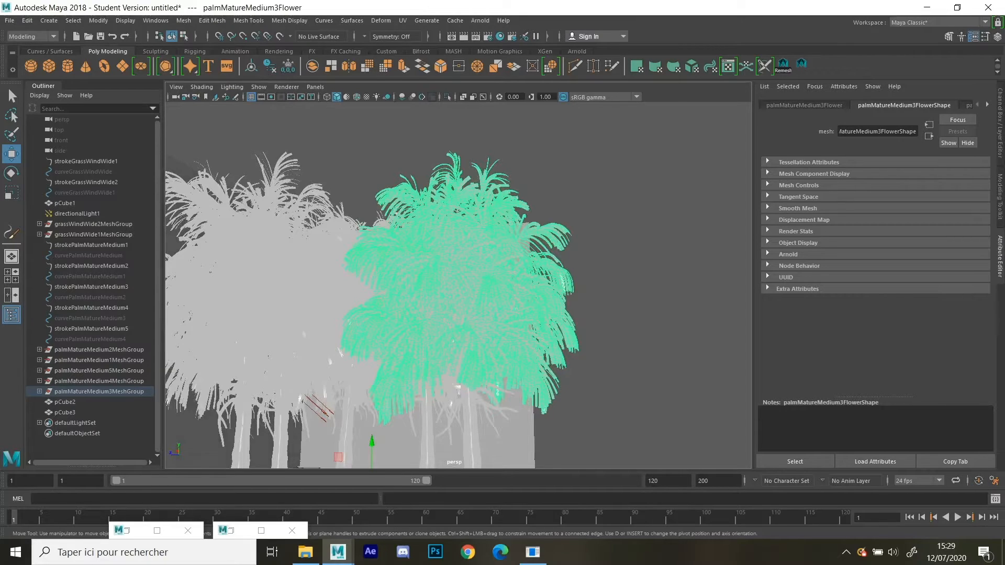
pyautogui.scroll(-4, 458, 285)
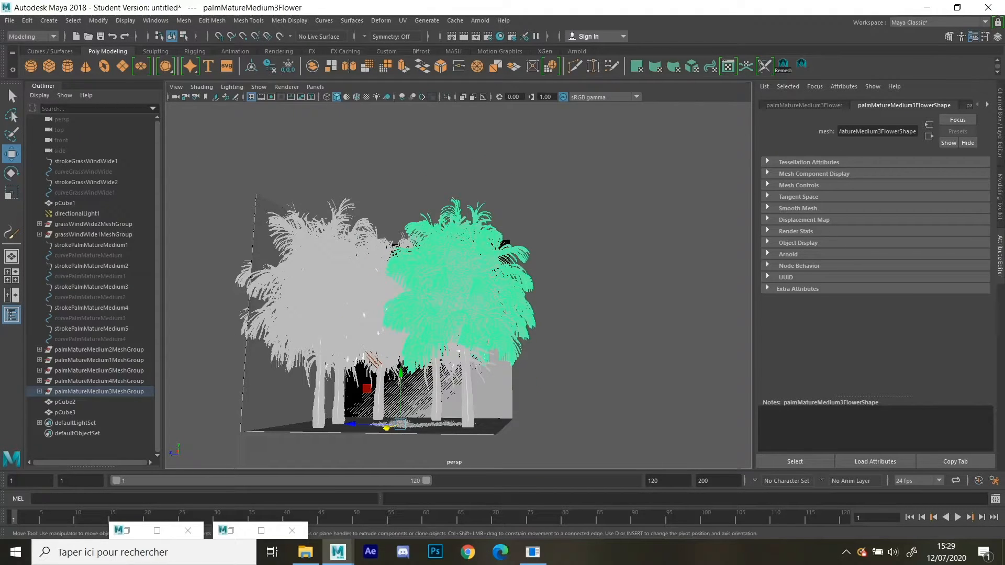
# Step: Assign a new Lambert material to the trunk mesh of the front-right palm tree
pyautogui.click(467, 389)
pyautogui.press('f')
pyautogui.scroll(6, 458, 285)
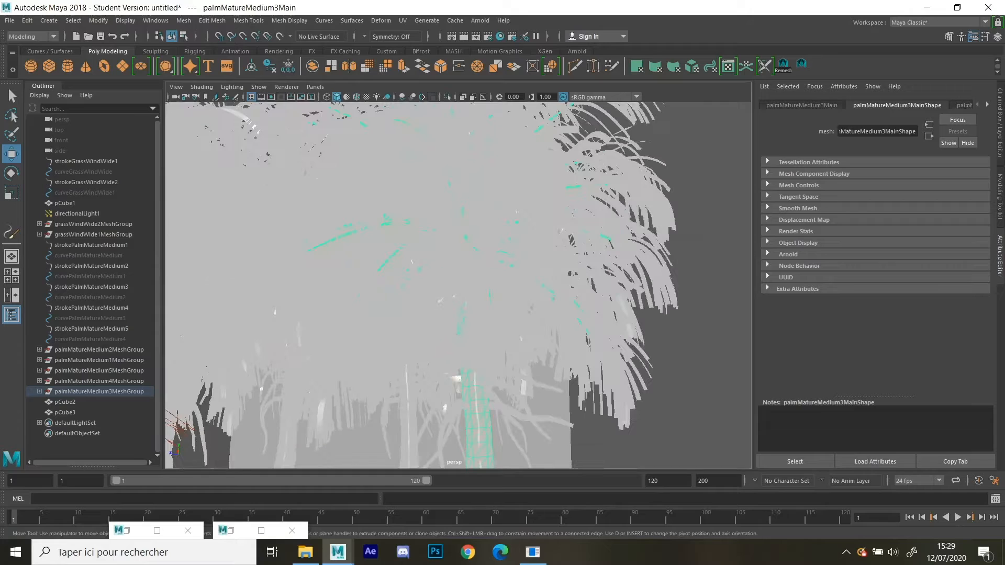
pyautogui.scroll(-10, 458, 285)
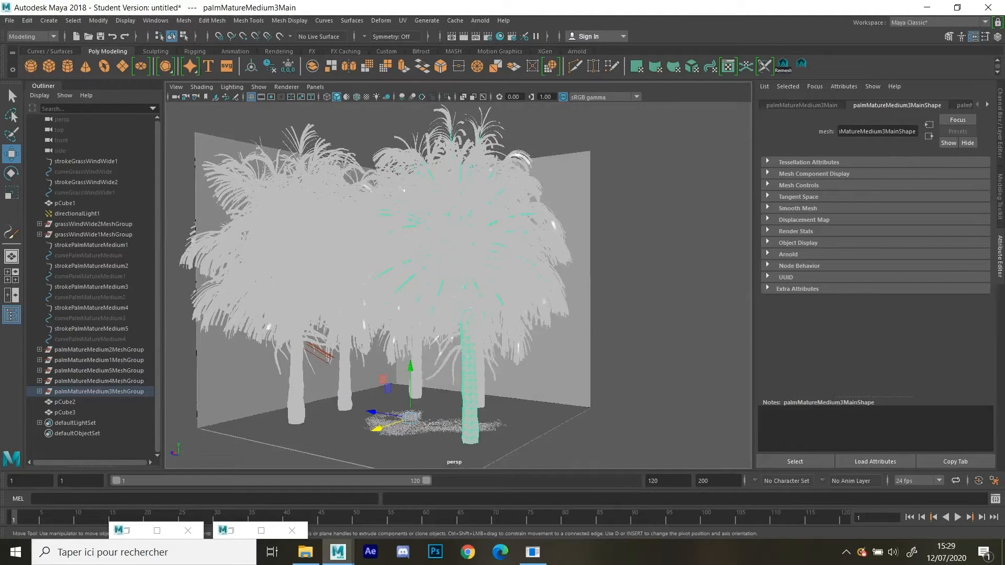
pyautogui.rightClick(471, 266)
pyautogui.click(466, 521)
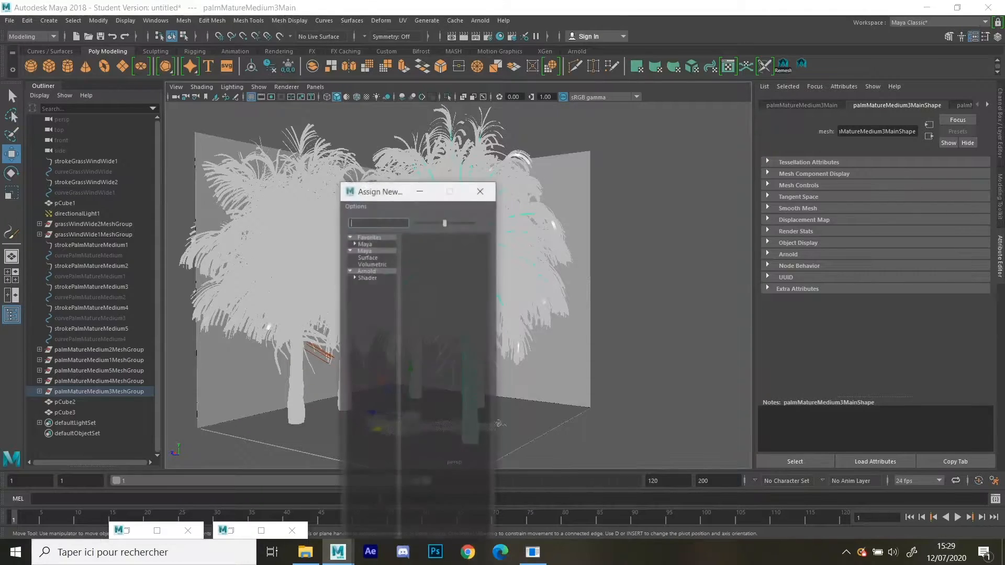
pyautogui.click(426, 285)
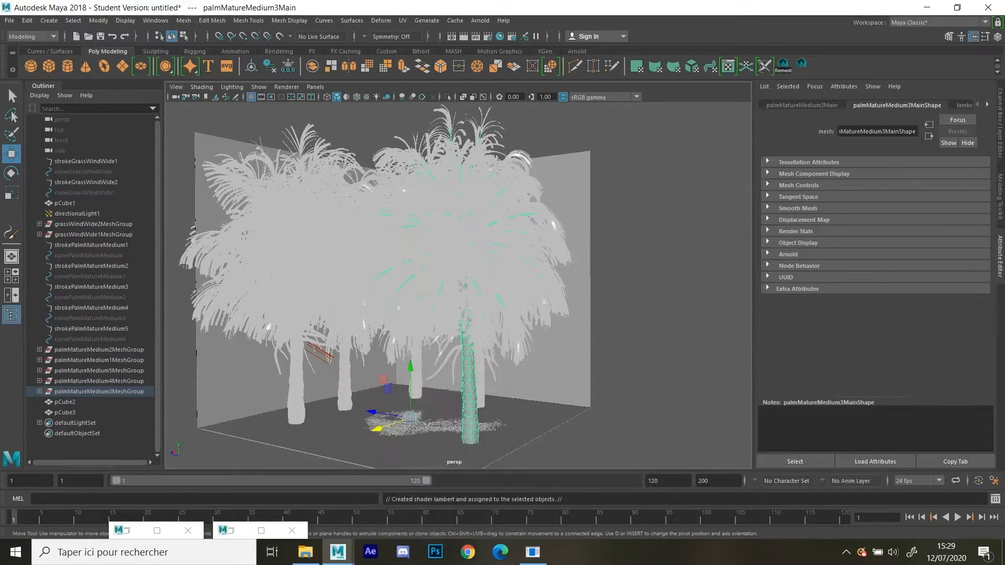
# Step: Assign a separate new Lambert material to the front-right palm's flower mesh, which forms the outer fronds
pyautogui.click(536, 267)
pyautogui.rightClick(535, 268)
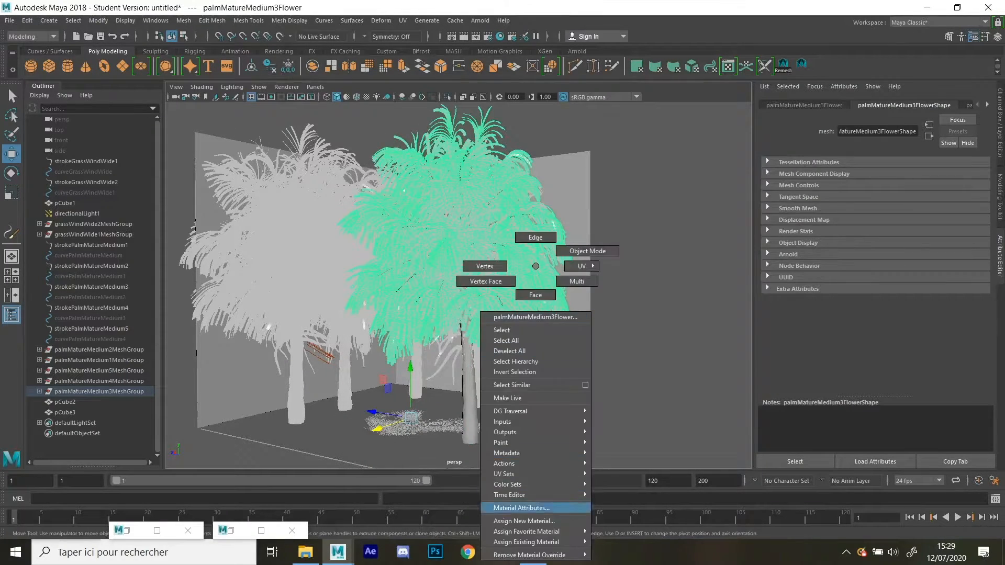
pyautogui.click(523, 521)
pyautogui.click(427, 284)
pyautogui.click(470, 390)
pyautogui.click(503, 304)
pyautogui.scroll(5, 458, 286)
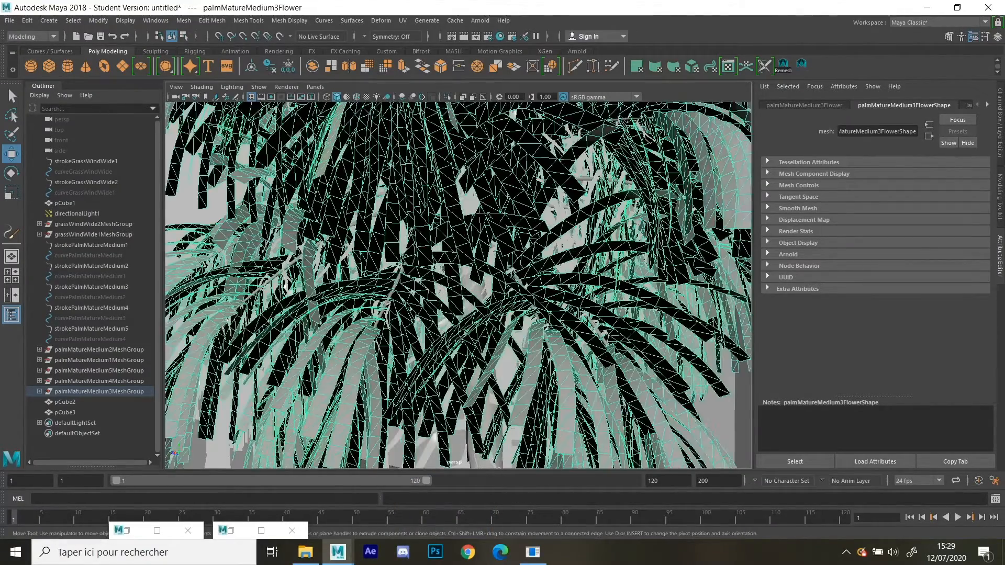
pyautogui.scroll(-5, 447, 266)
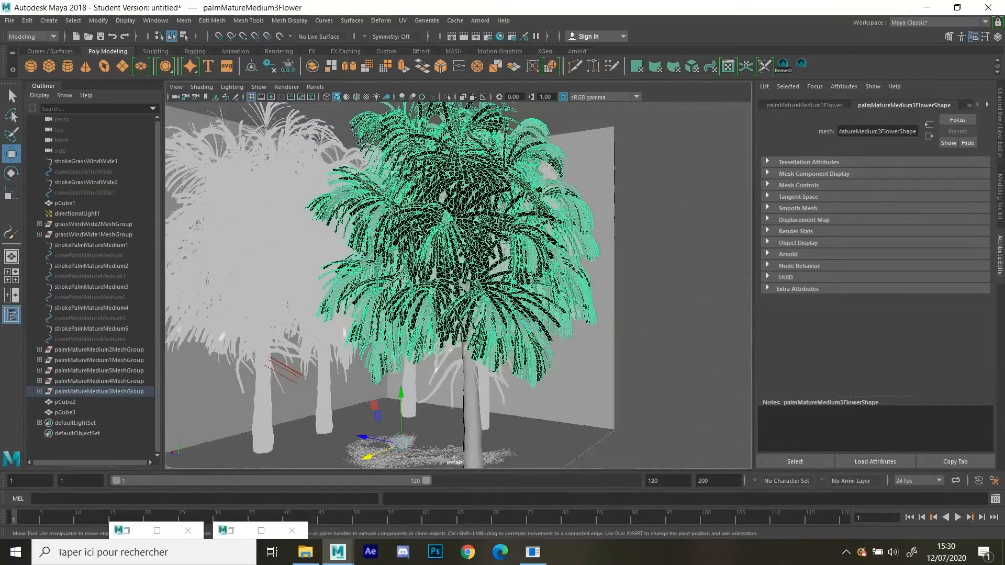
# Step: Assign another new Lambert material to the front-right palm's leaf mesh
pyautogui.click(448, 266)
pyautogui.rightClick(447, 266)
pyautogui.click(439, 521)
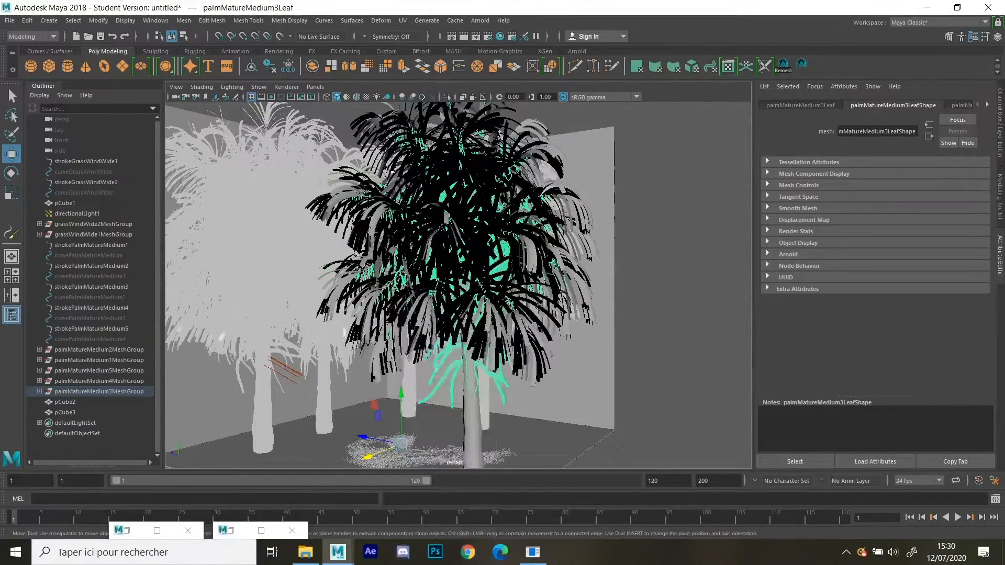
pyautogui.click(427, 284)
# Step: Set the palm trunk's Lambert color to brown with hue 23.077, saturation 0.692 and value 0.204
pyautogui.click(473, 407)
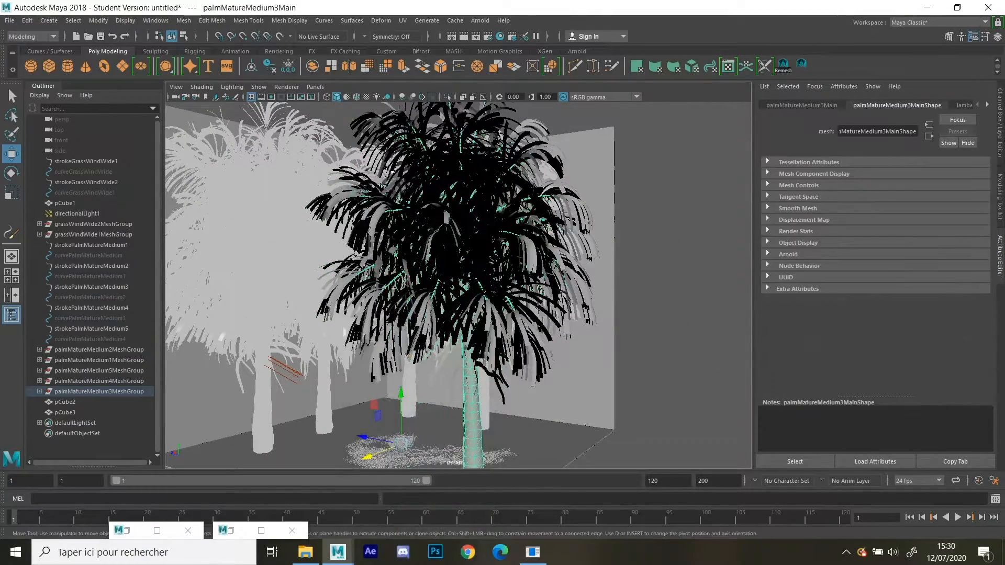
pyautogui.click(962, 105)
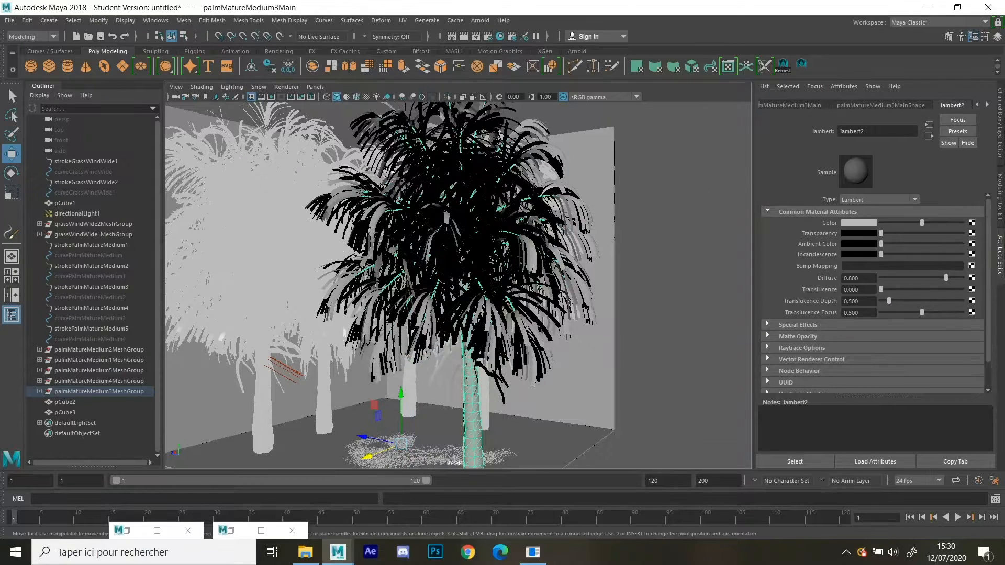
pyautogui.click(859, 223)
pyautogui.moveTo(781, 255)
pyautogui.mouseDown()
pyautogui.moveTo(855, 255)
pyautogui.moveTo(790, 255)
pyautogui.mouseUp()
pyautogui.moveTo(781, 268); pyautogui.dragTo(820, 268)
pyautogui.moveTo(791, 255); pyautogui.dragTo(826, 281)
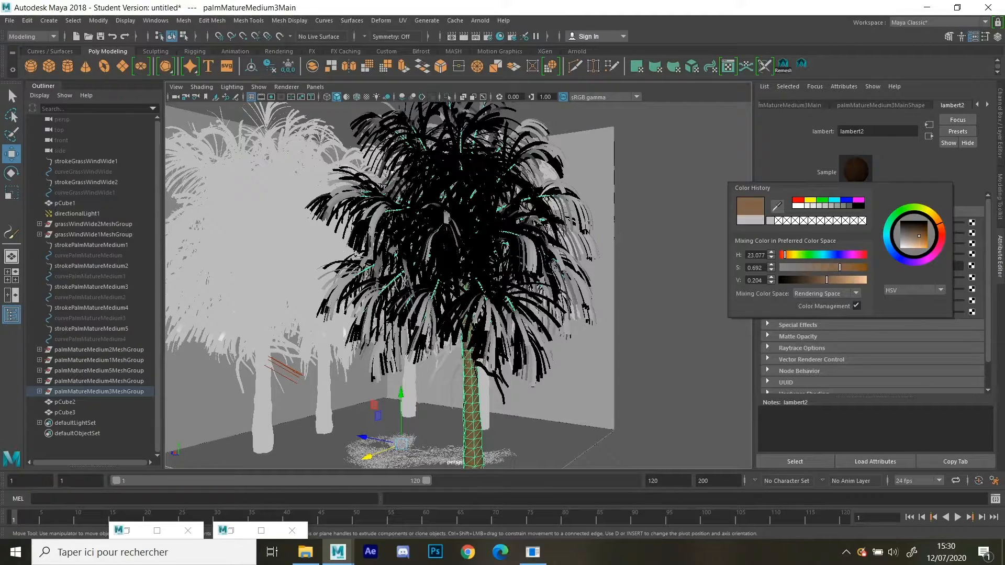
# Step: Set the Lambert color of the palm's flower mesh fronds to dark green and clear the selection
pyautogui.click(529, 262)
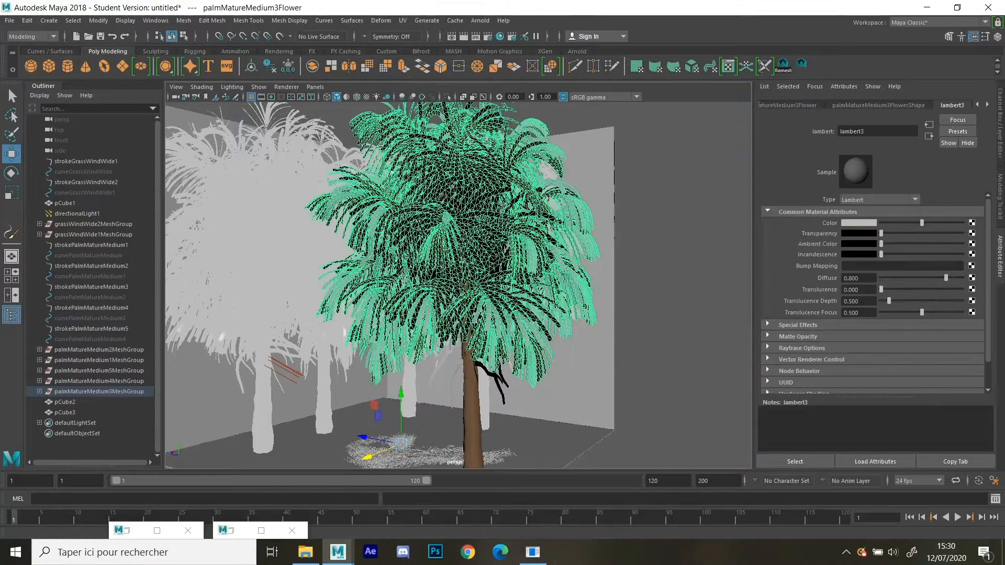
pyautogui.click(859, 223)
pyautogui.click(834, 196)
pyautogui.moveTo(878, 276); pyautogui.dragTo(840, 276)
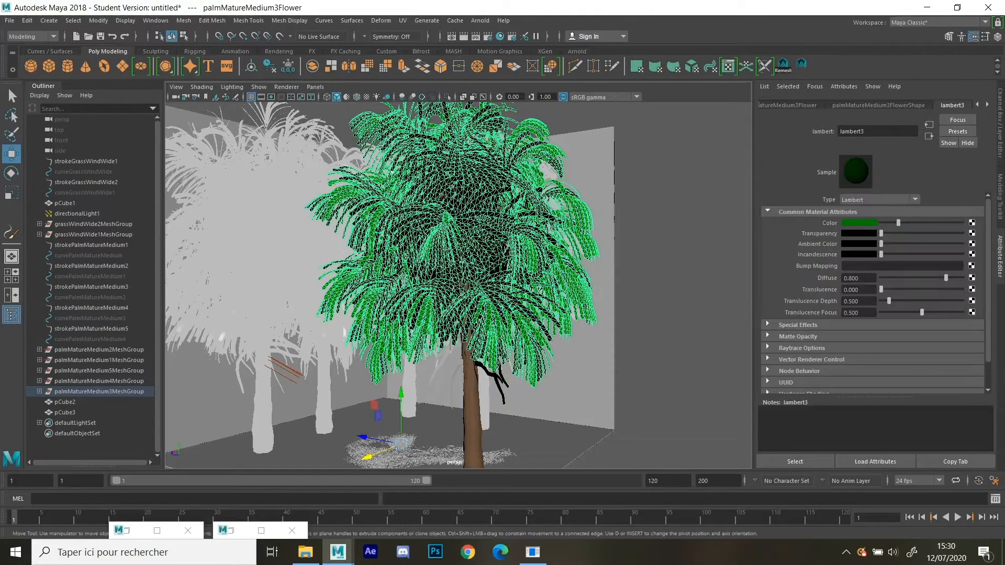
pyautogui.click(676, 251)
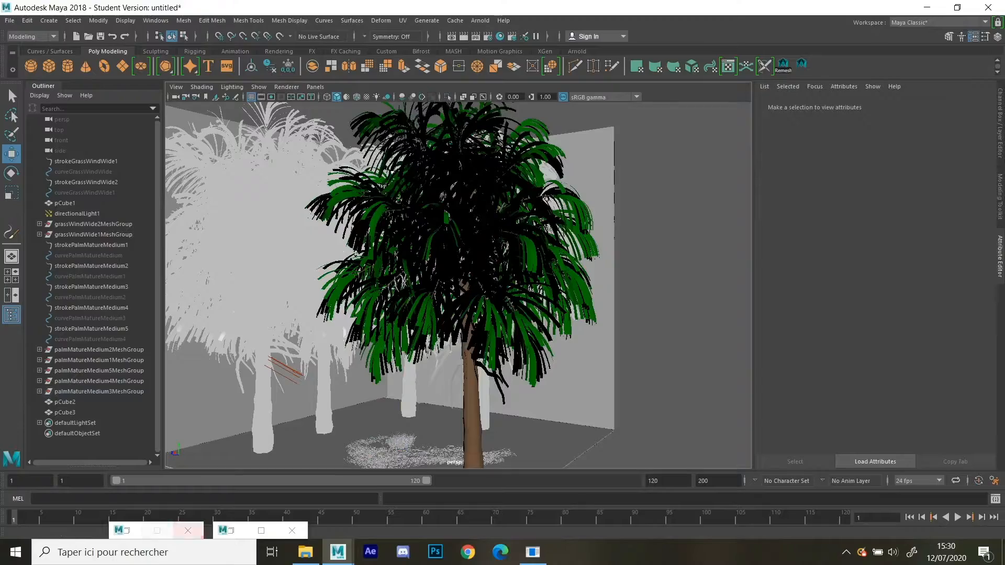
# Step: Switch to the 3D artist's Instagram profile and browse the published modeling posts
pyautogui.click(261, 531)
pyautogui.click(926, 8)
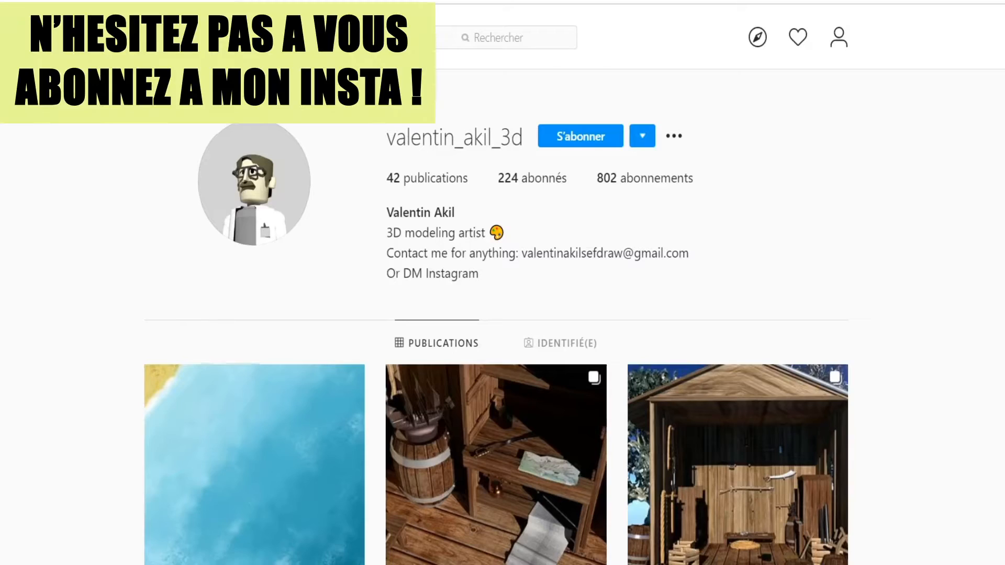
pyautogui.scroll(-15, 496, 303)
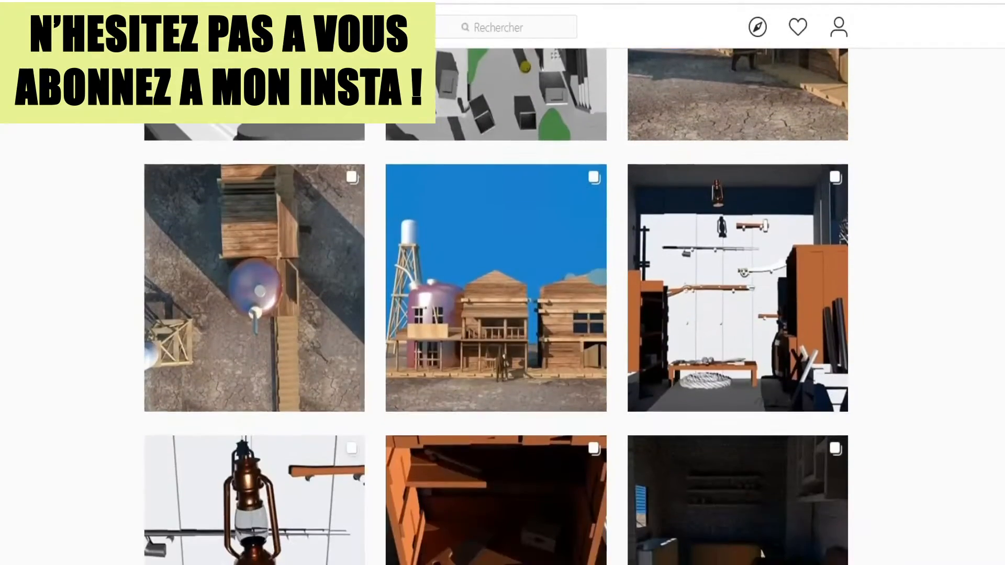
pyautogui.scroll(-20, 496, 306)
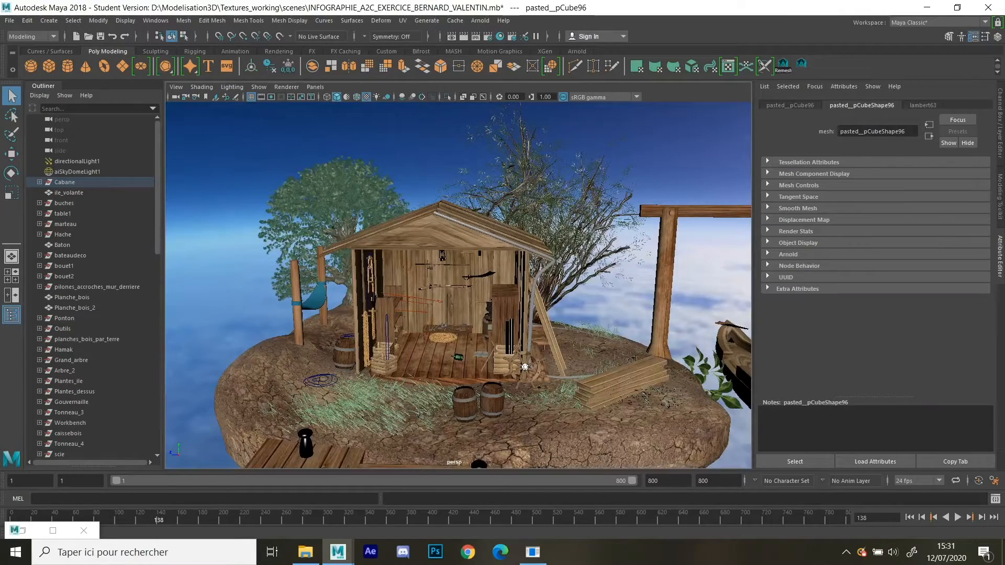
# Step: Switch to the Maya floating island scene and examine the cabin, the island mesh and the sky backdrop from near and far
pyautogui.scroll(3, 525, 367)
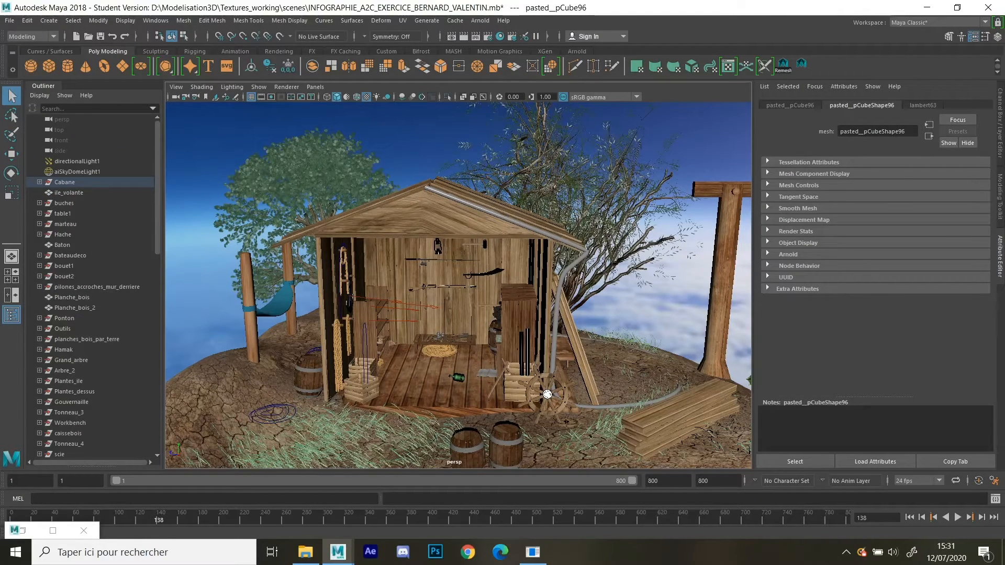
pyautogui.scroll(-3, 525, 367)
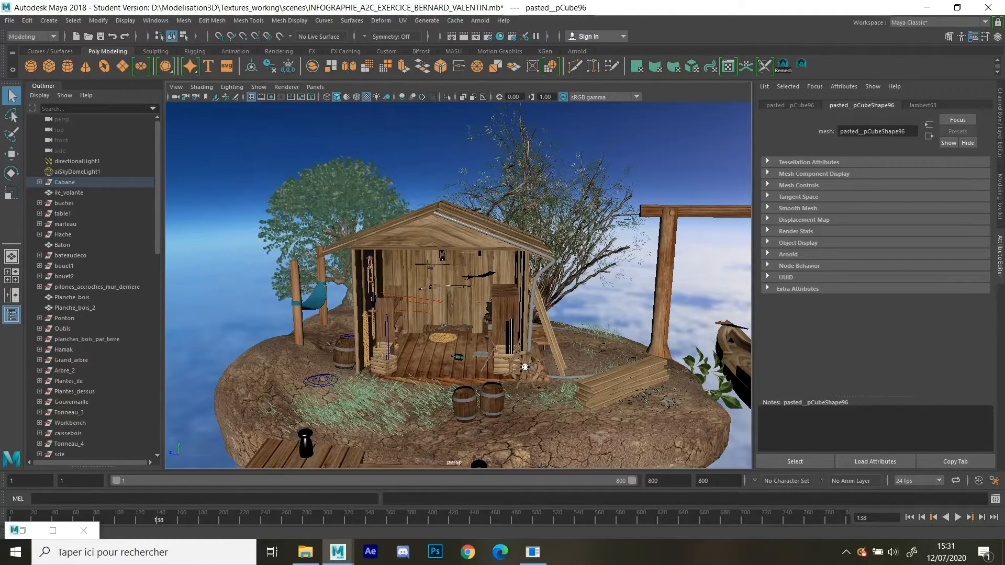
pyautogui.scroll(-2, 525, 367)
pyautogui.keyDown('alt'); pyautogui.moveTo(509, 347); pyautogui.dragTo(460, 317); pyautogui.keyUp('alt')
pyautogui.click(77, 172)
pyautogui.click(462, 347)
pyautogui.click(444, 350)
pyautogui.click(463, 395)
pyautogui.scroll(-5, 464, 395)
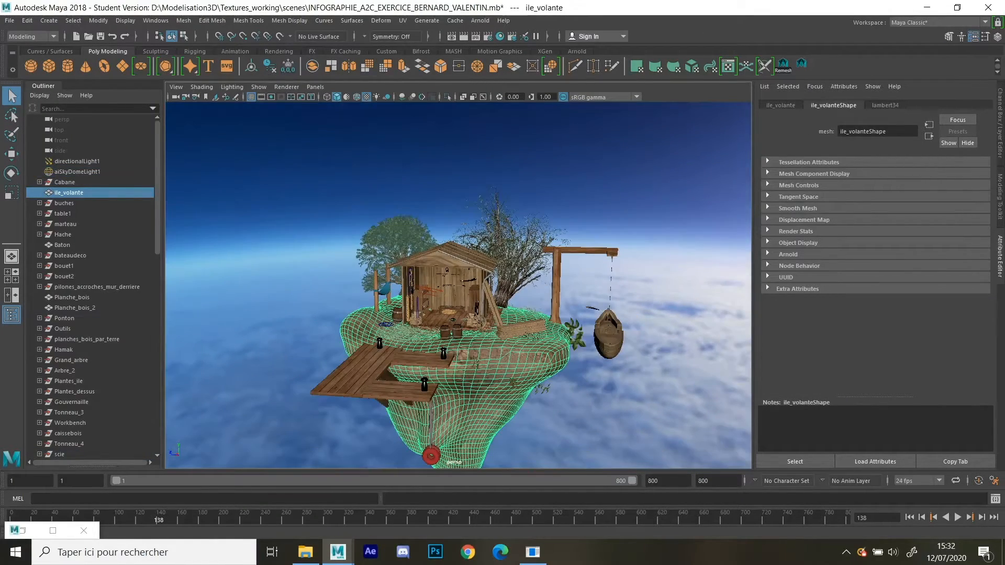
pyautogui.keyDown('alt'); pyautogui.moveTo(431, 456); pyautogui.dragTo(438, 411); pyautogui.keyUp('alt')
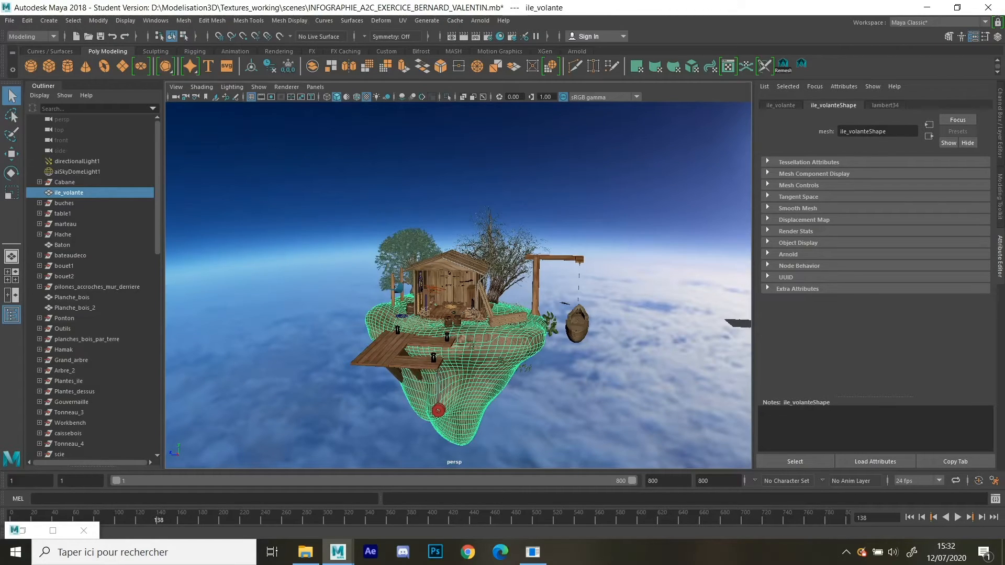
# Step: Inspect the cabin's interior props up close and the surrounding trees, grass, dock and hanging boat from several distances
pyautogui.scroll(10, 459, 286)
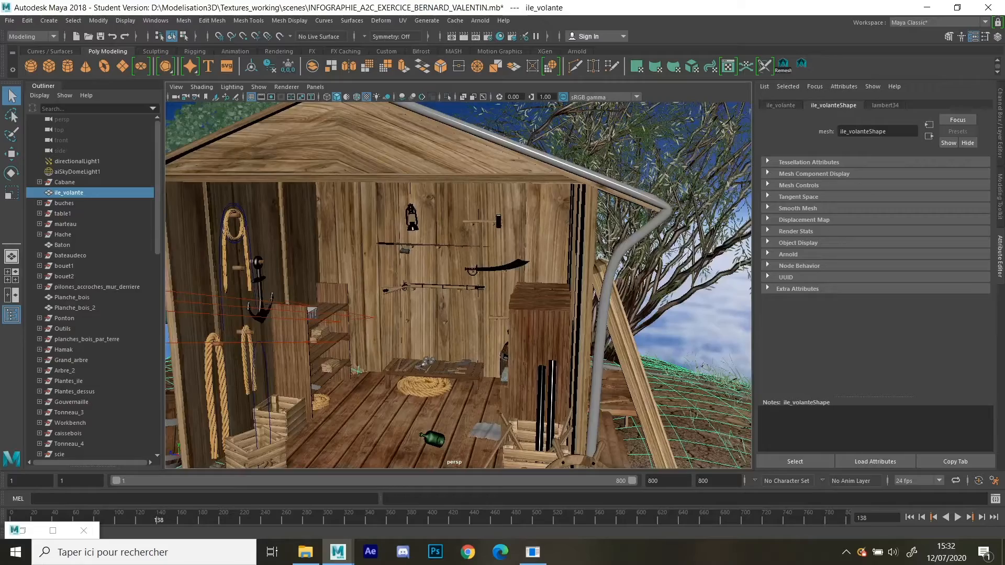
pyautogui.moveTo(445, 304)
pyautogui.keyDown('alt'); pyautogui.mouseDown()
pyautogui.moveTo(490, 288)
pyautogui.moveTo(445, 318)
pyautogui.moveTo(471, 267)
pyautogui.moveTo(461, 314)
pyautogui.moveTo(437, 338)
pyautogui.moveTo(452, 309)
pyautogui.moveTo(445, 321)
pyautogui.mouseUp(); pyautogui.keyUp('alt')
pyautogui.click(490, 288)
pyautogui.scroll(-8, 489, 288)
pyautogui.scroll(8, 460, 314)
pyautogui.scroll(-8, 461, 314)
pyautogui.scroll(-8, 446, 320)
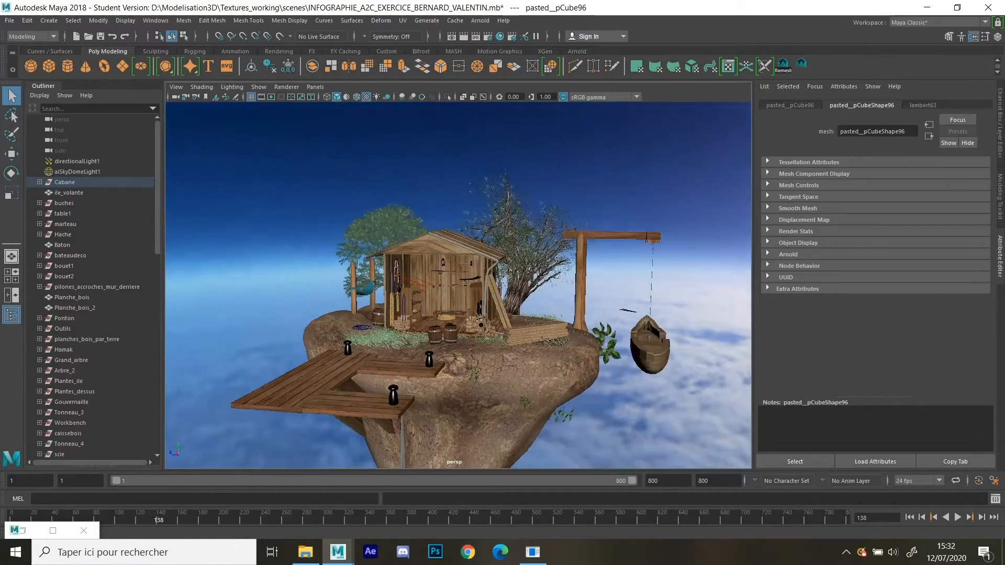
pyautogui.keyDown('alt'); pyautogui.moveTo(445, 320); pyautogui.dragTo(439, 343); pyautogui.keyUp('alt')
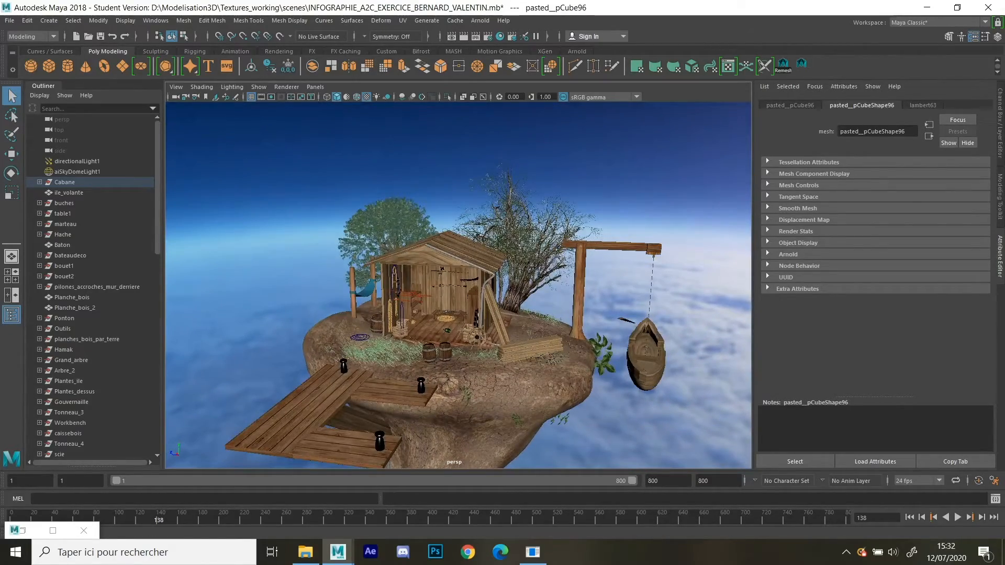
pyautogui.scroll(8, 458, 285)
pyautogui.scroll(-7, 459, 285)
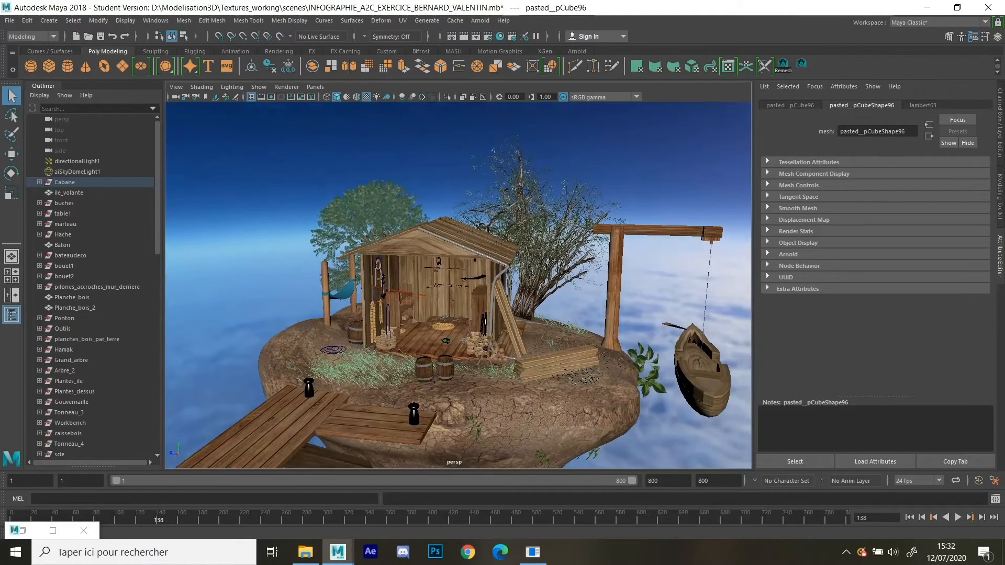